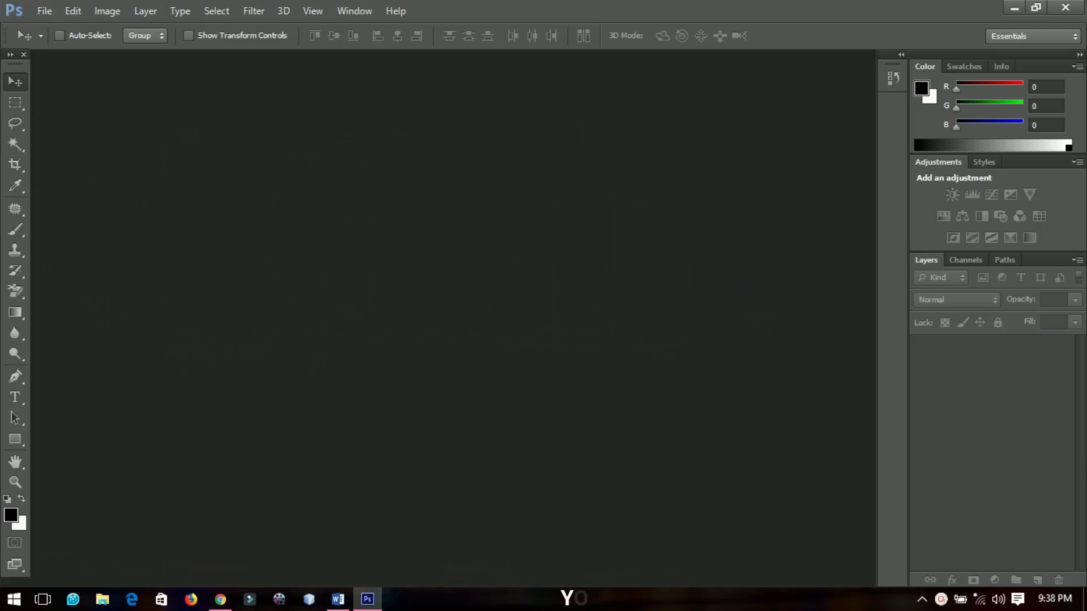
- Create a new document from the International Paper A4 preset at 300 ppi
left_click(45, 10)
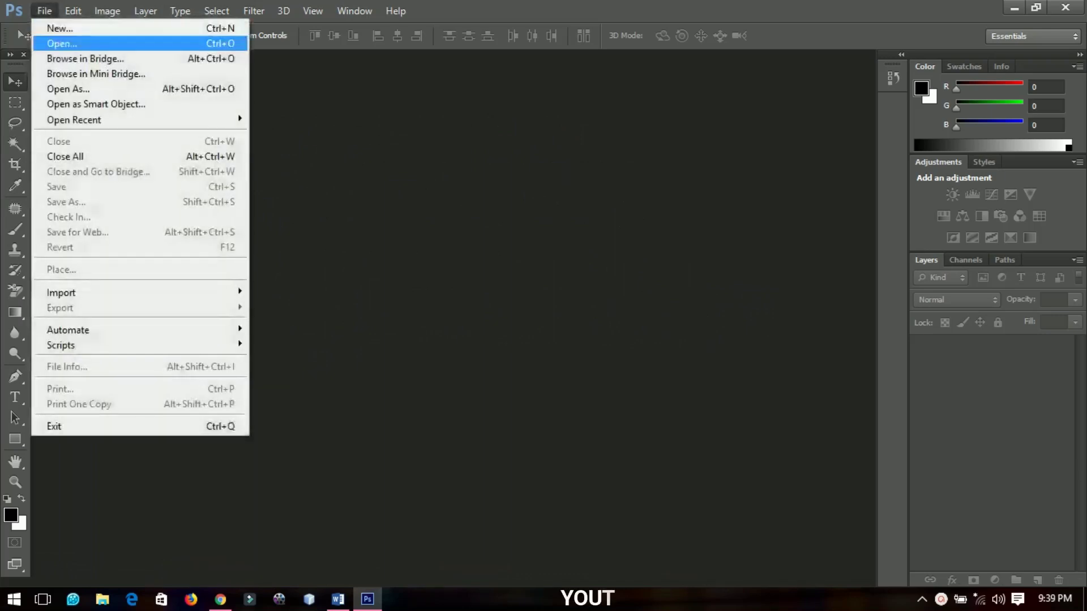
left_click(51, 29)
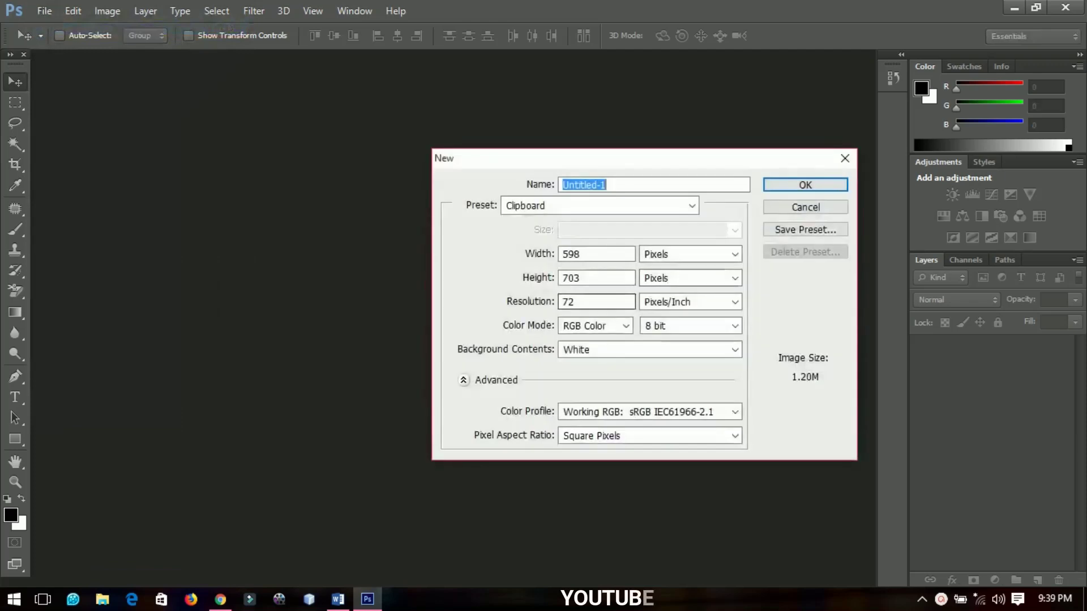
left_click(692, 206)
left_click(546, 274)
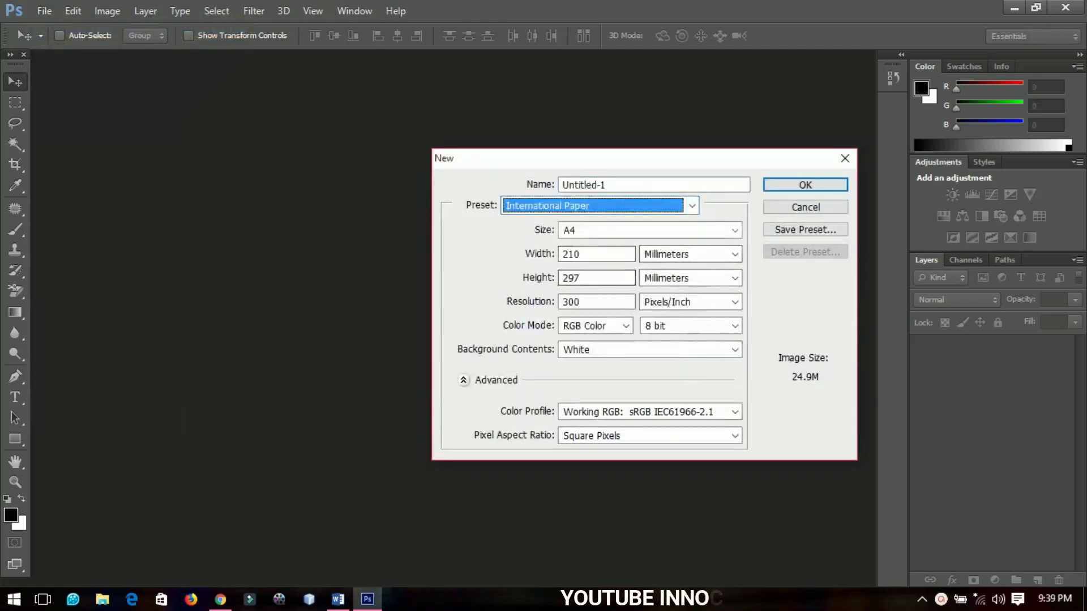
key("Tab")
key("Tab")
key("Tab")
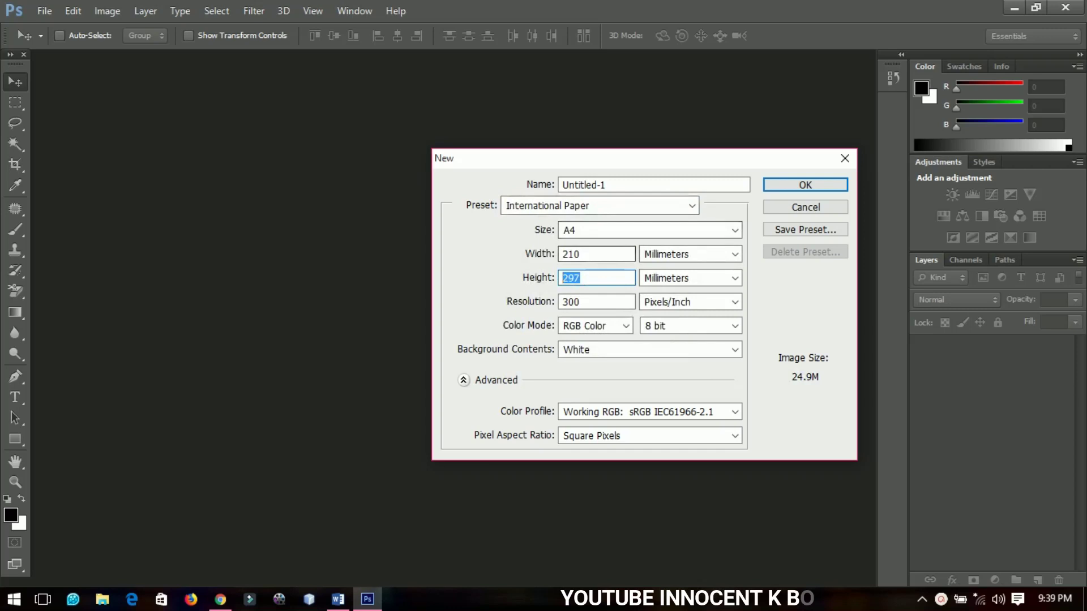
key("Return")
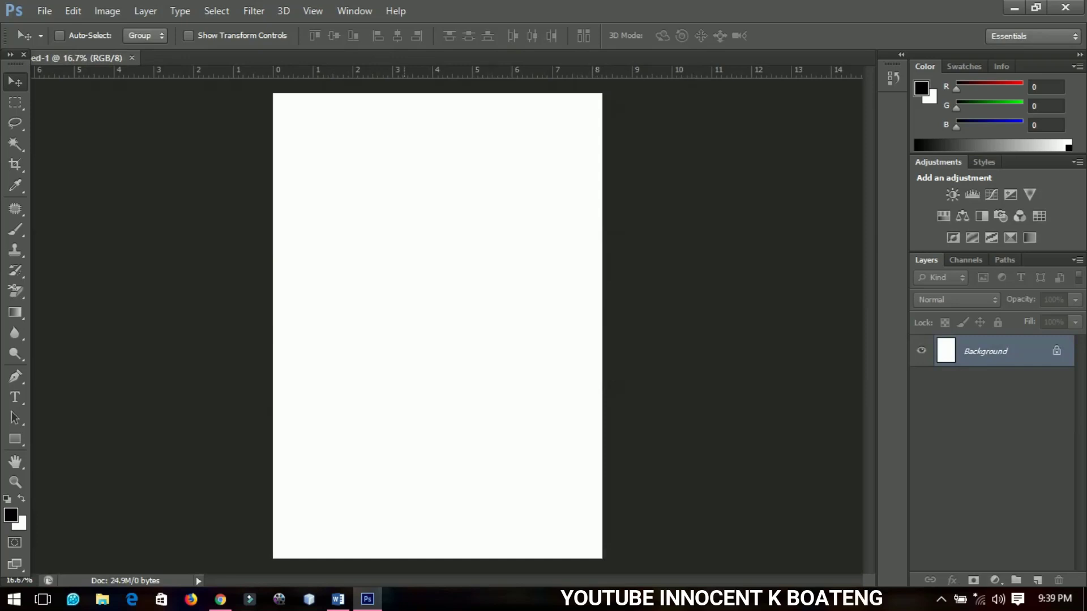
- Draw a rounded rectangle across the page bottom with no outline
left_click(15, 438)
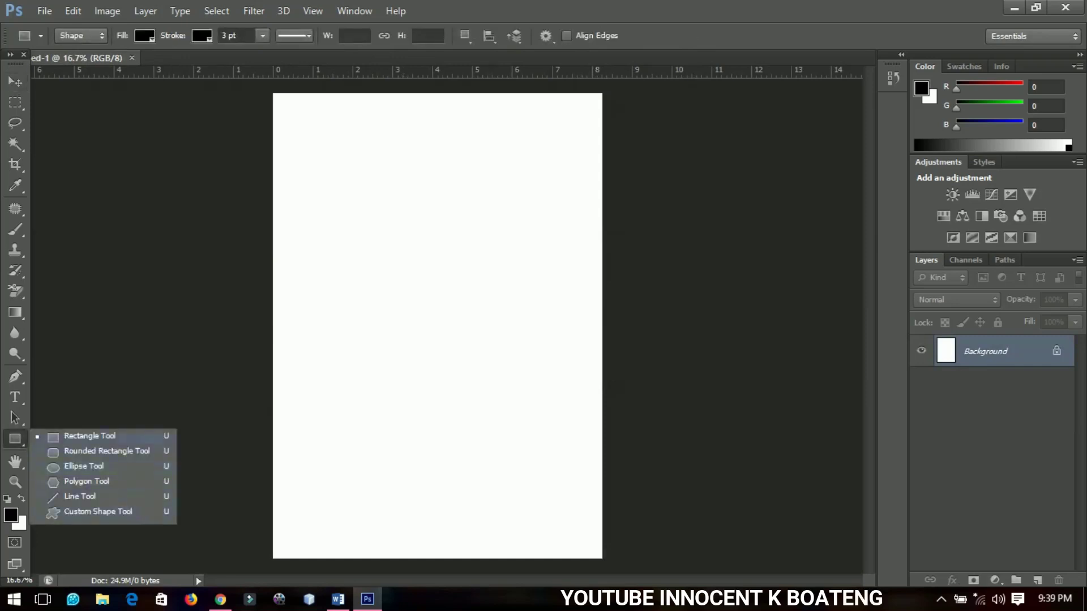
left_click(89, 436)
right_click(14, 439)
left_click(106, 450)
left_click_drag(279, 480, 602, 558)
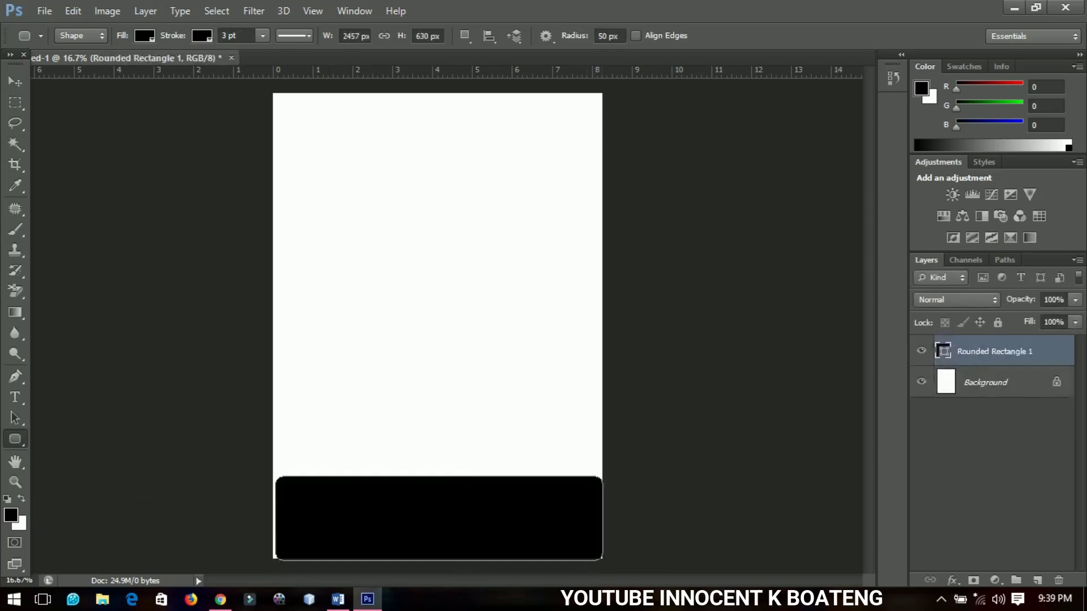
left_click(145, 36)
left_click(134, 66)
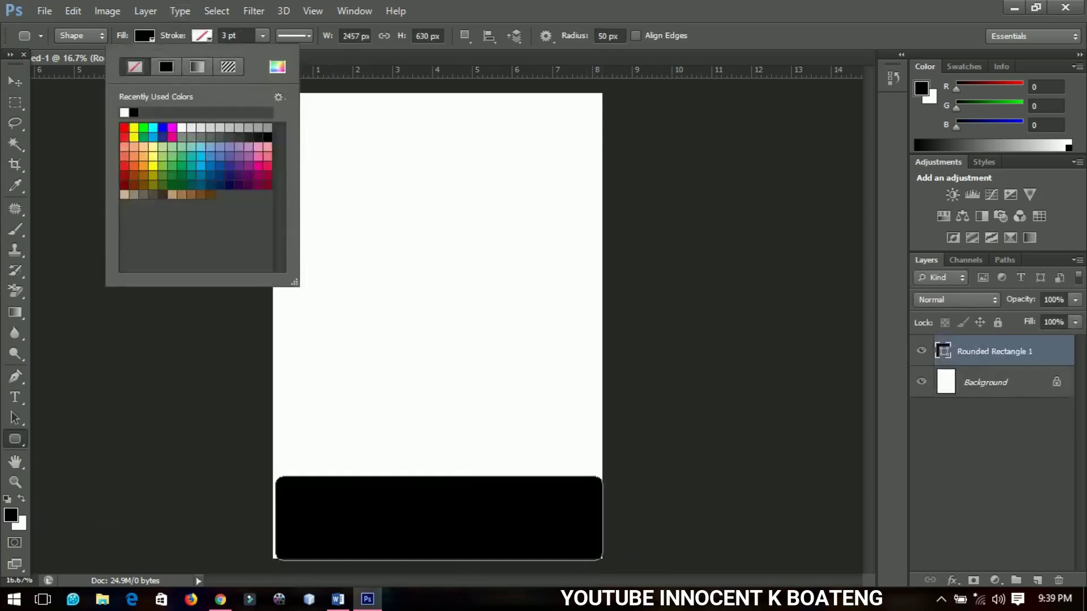
key("Return")
- Change the rounded rectangle's fill colour to orange #ff4800
double_click(942, 351)
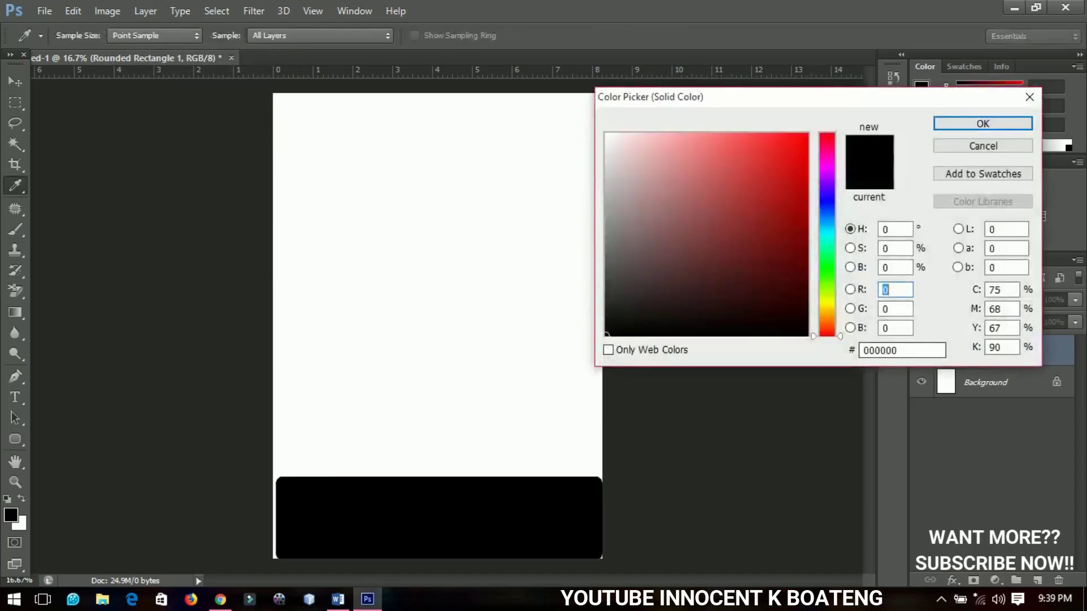
mouse_move(826, 335)
left_mouse_down()
mouse_move(826, 314)
mouse_move(826, 328)
left_mouse_up()
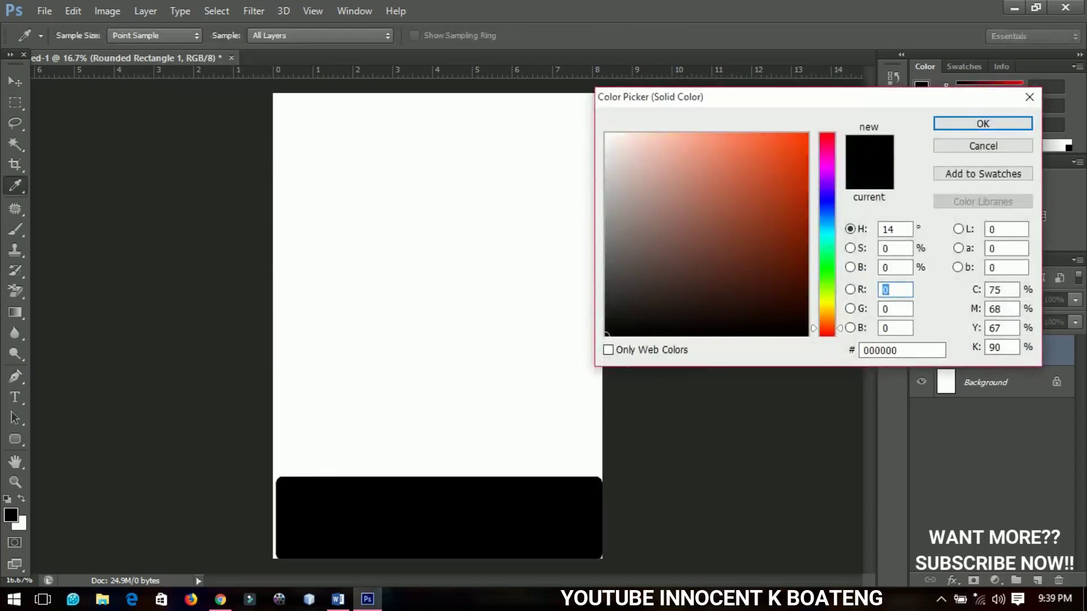
left_click(807, 135)
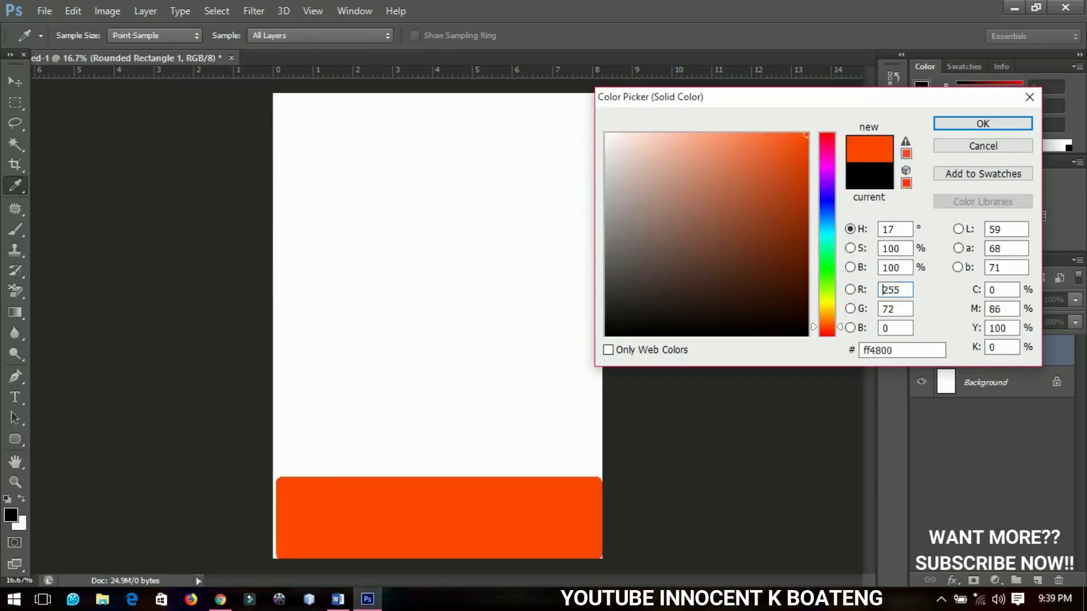
double_click(890, 290)
- Confirm the orange fill and centre the footer bar horizontally on the page
left_click(982, 124)
key("v")
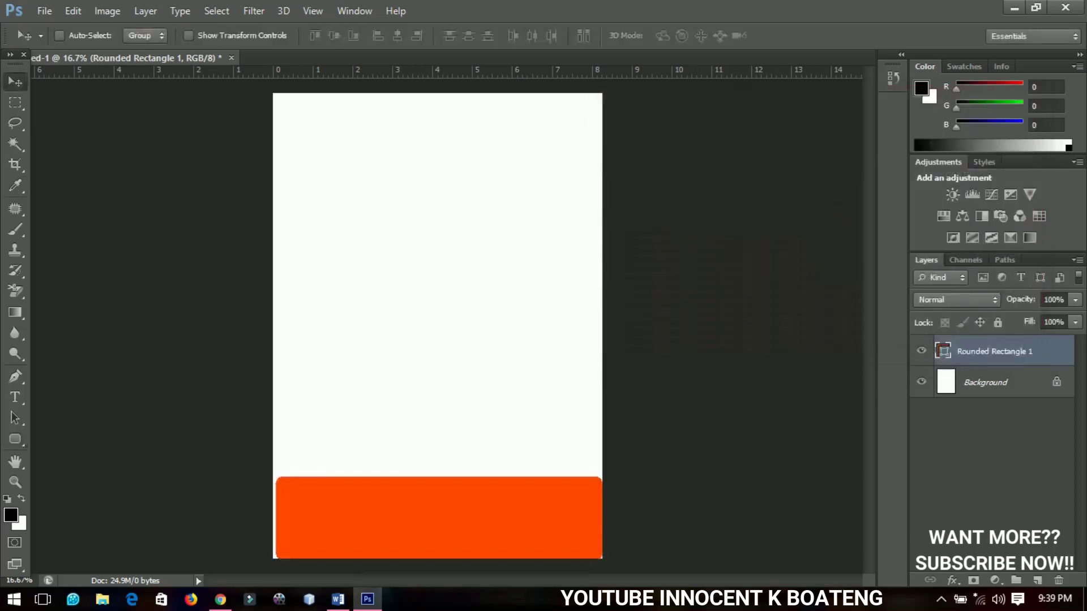
key("ctrl+a")
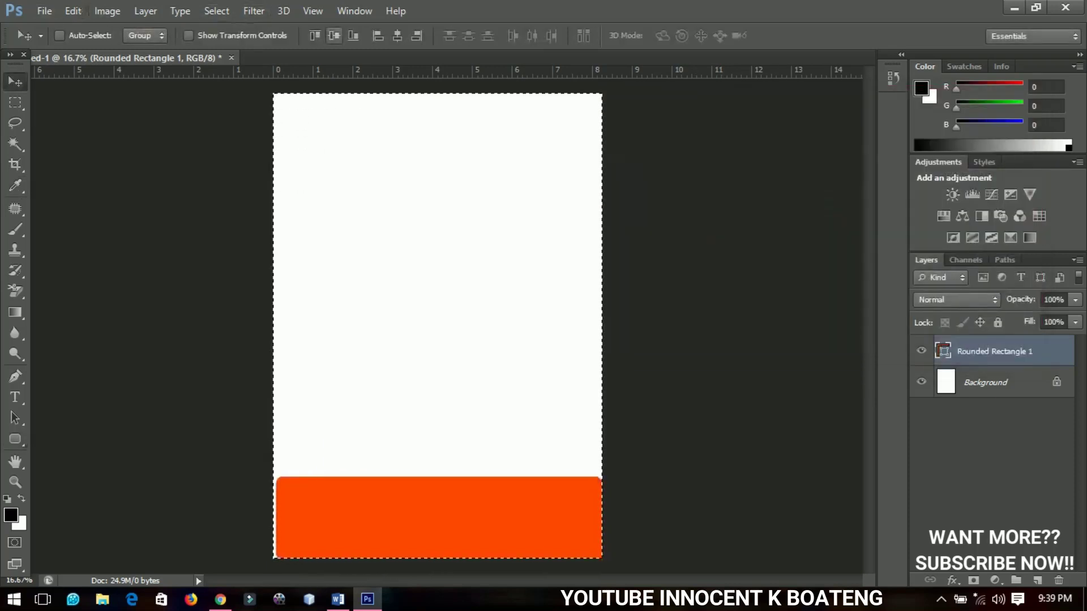
left_click(396, 35)
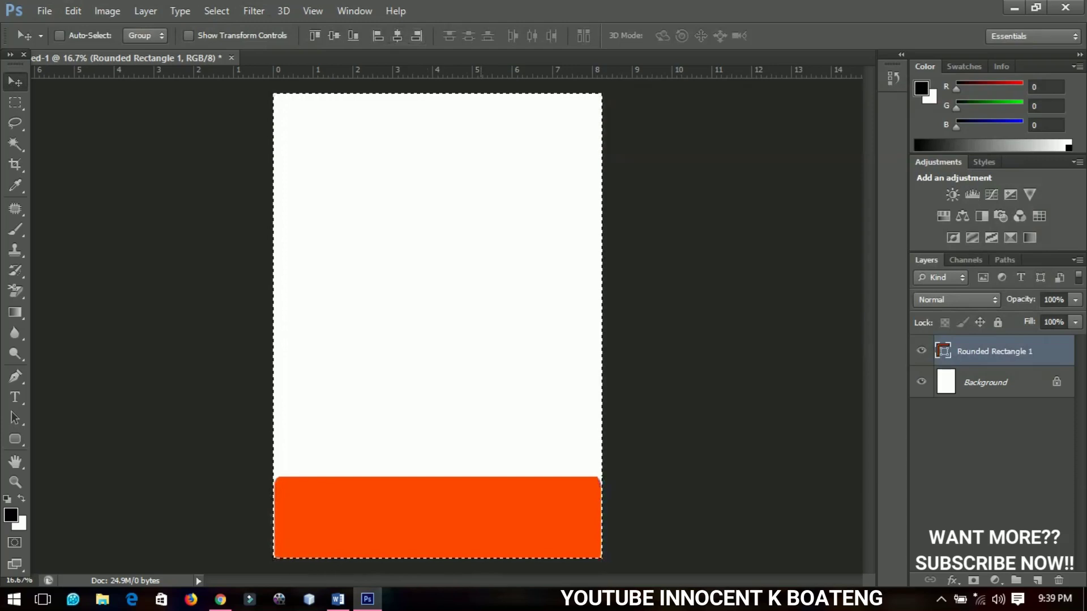
key("ctrl+d")
- Scale the footer bar slightly larger and lower it with small nudges
key("ctrl+t")
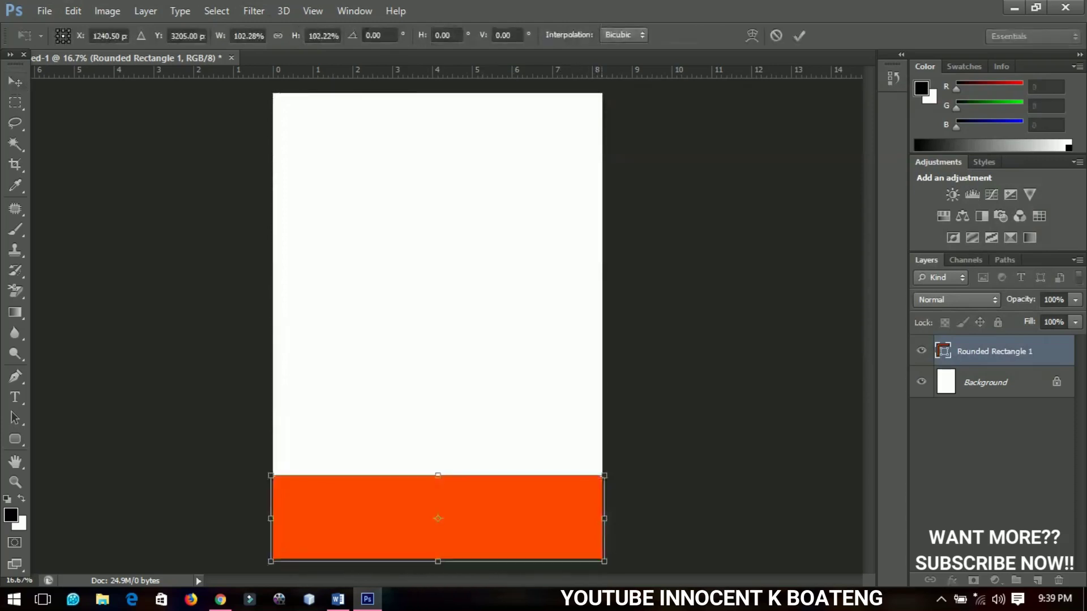
key("Return")
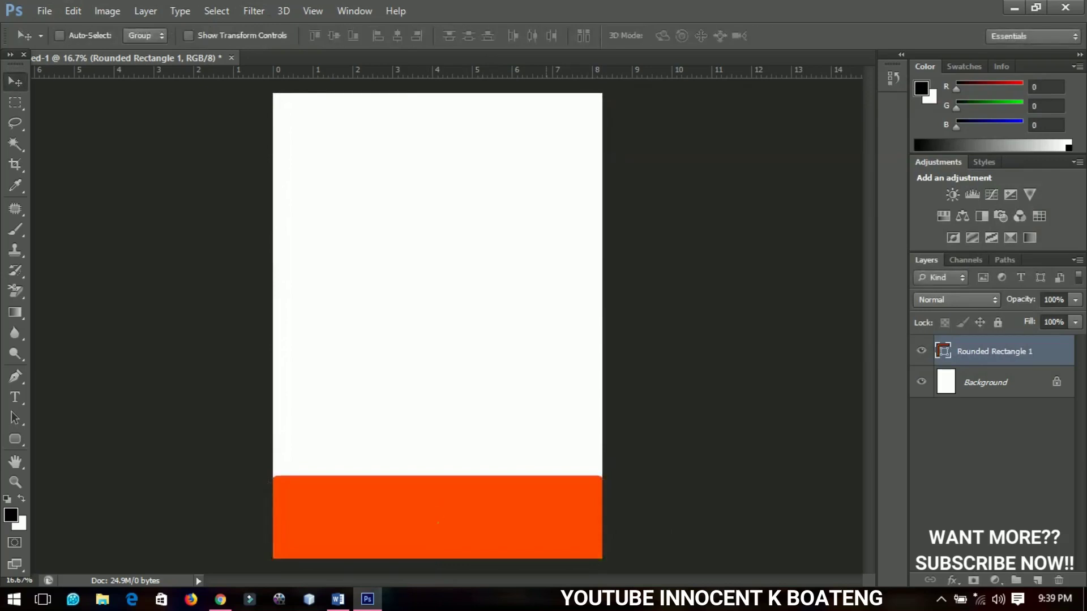
key("shift+Down")
key("shift+Down")
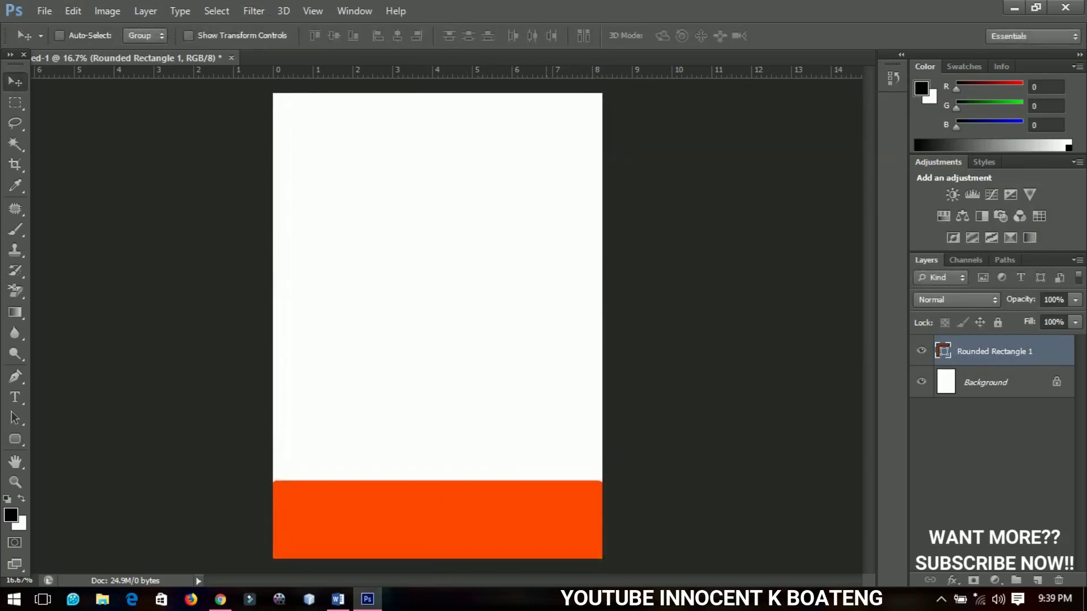
key("shift+Down")
key("shift+Down")
key("shift+Down")
key("shift+Down")
key("shift+Down")
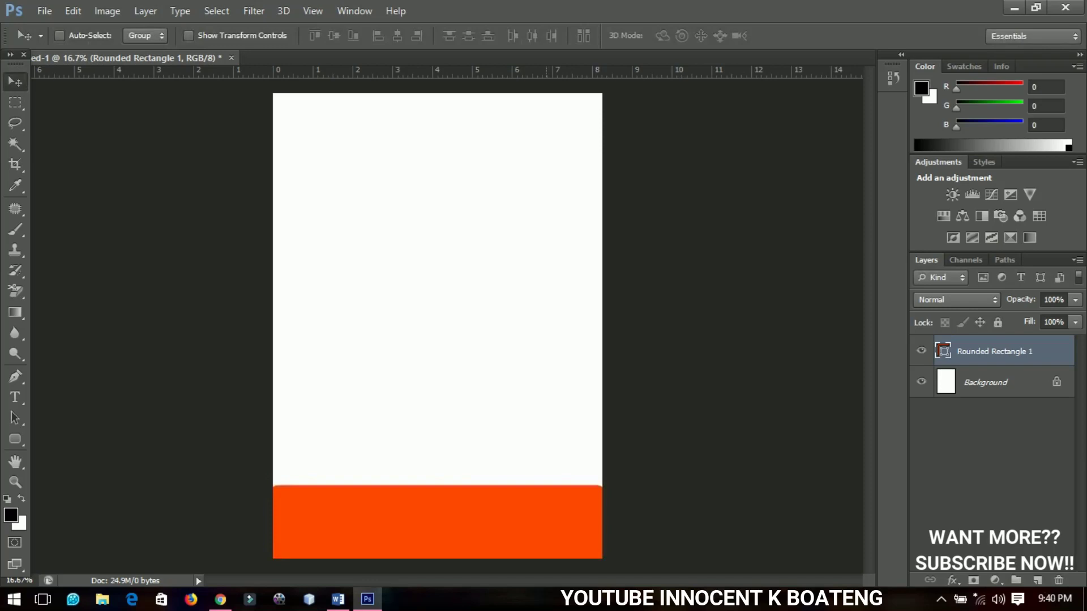
key("shift+Down")
key("shift+Up")
key("shift+Up")
key("shift+Up")
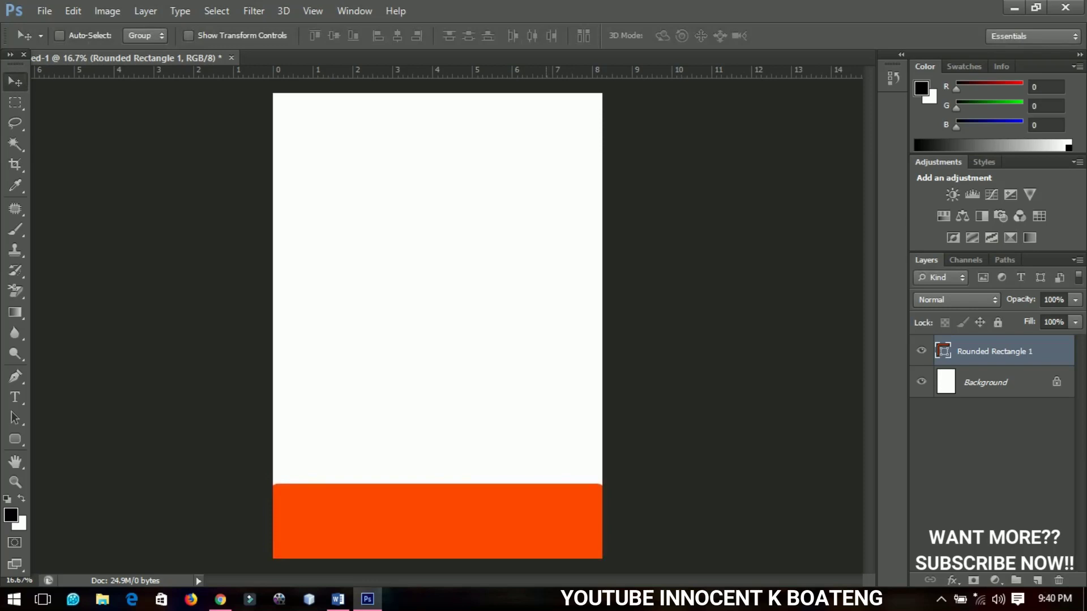
key("Down")
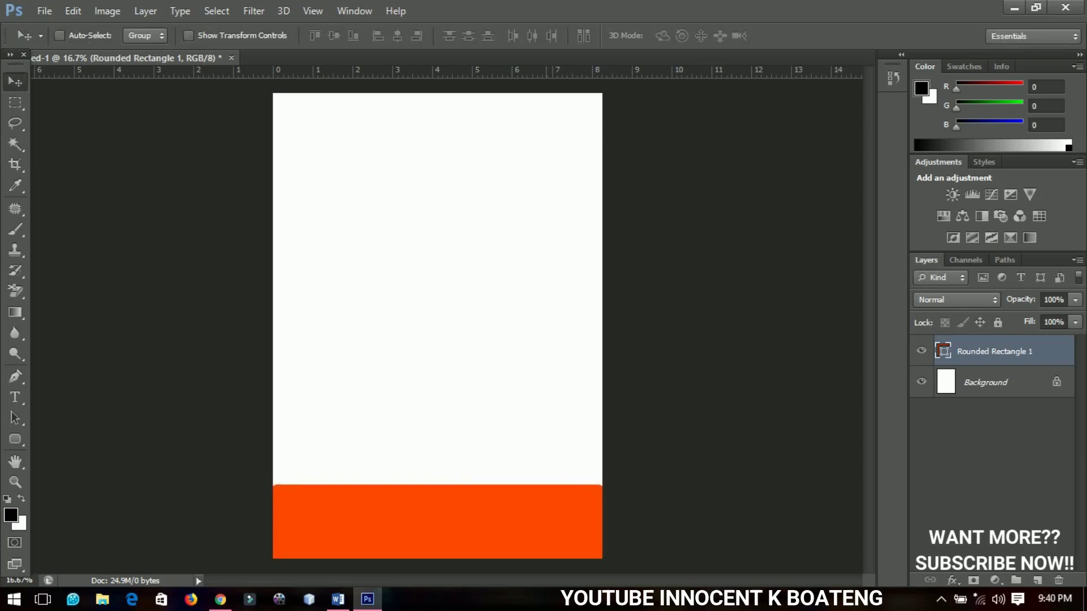
- Draw a thin orange horizontal rule across the upper page
left_click(15, 438)
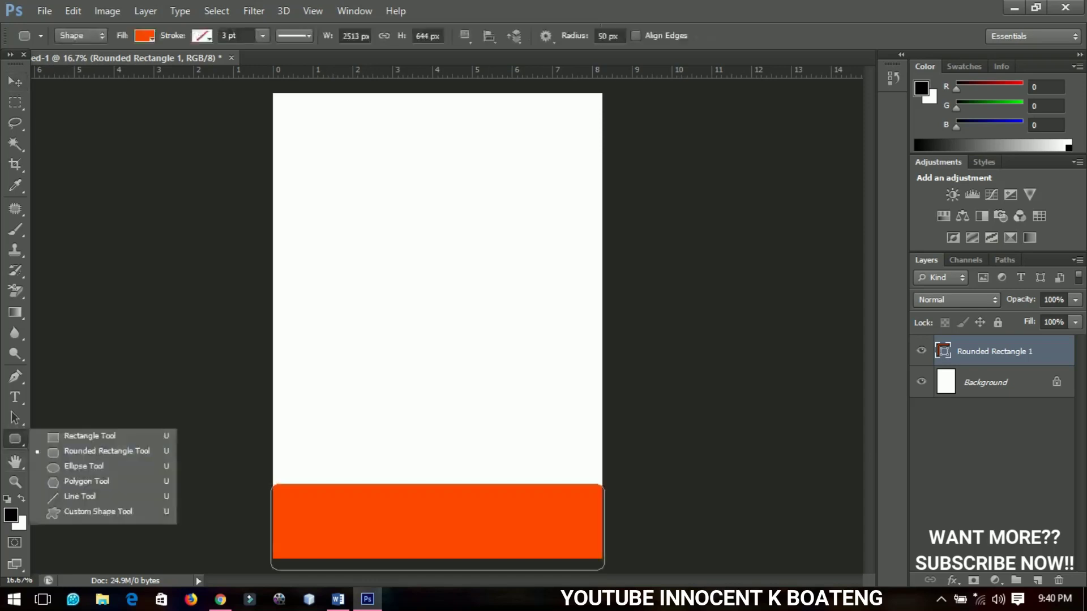
left_click(89, 436)
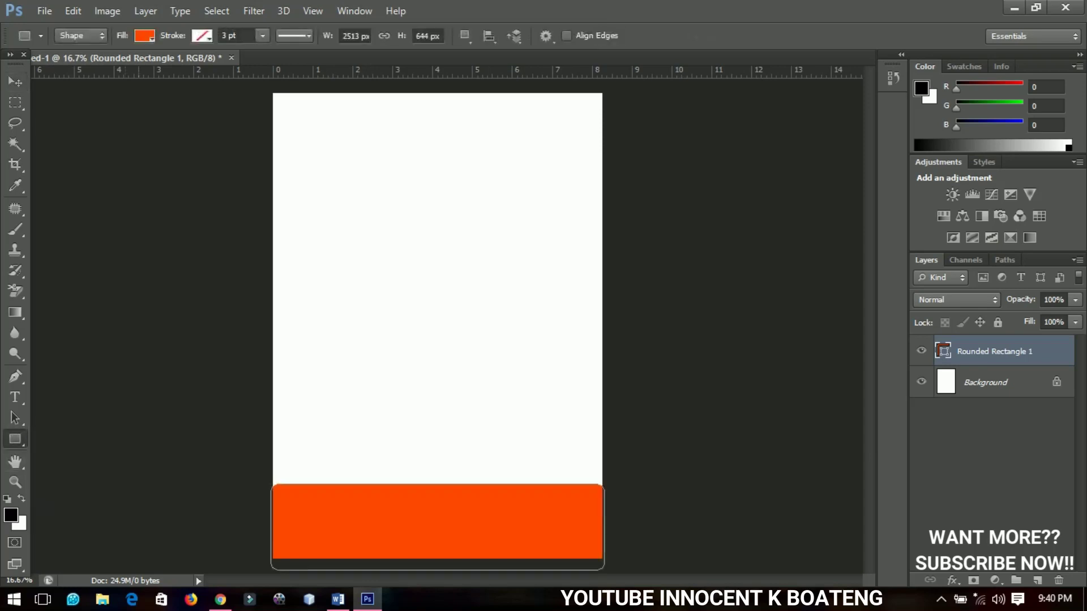
left_click_drag(258, 158, 675, 156)
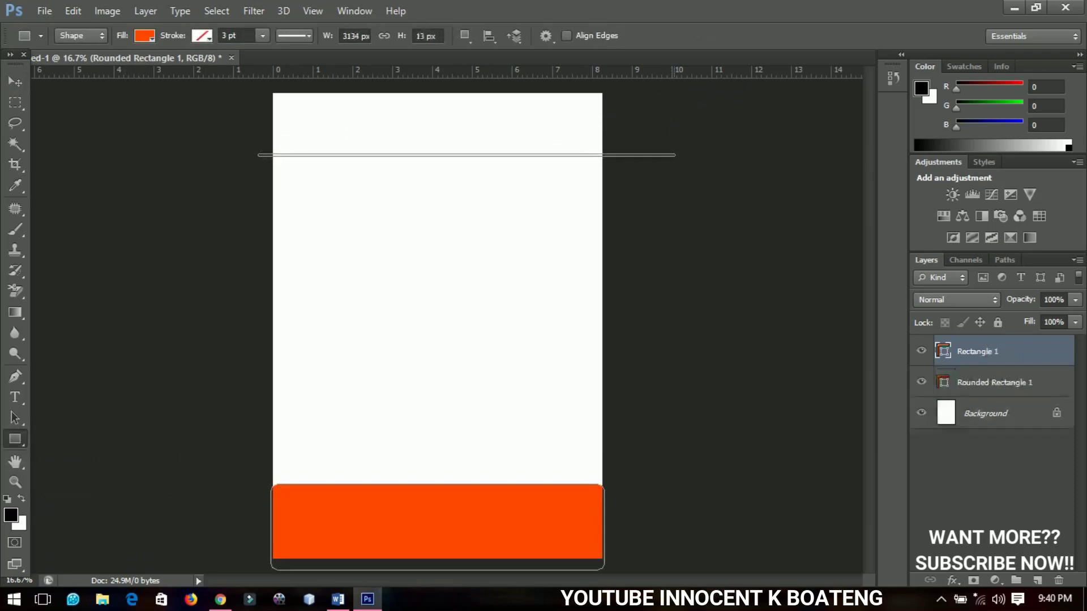
key("v")
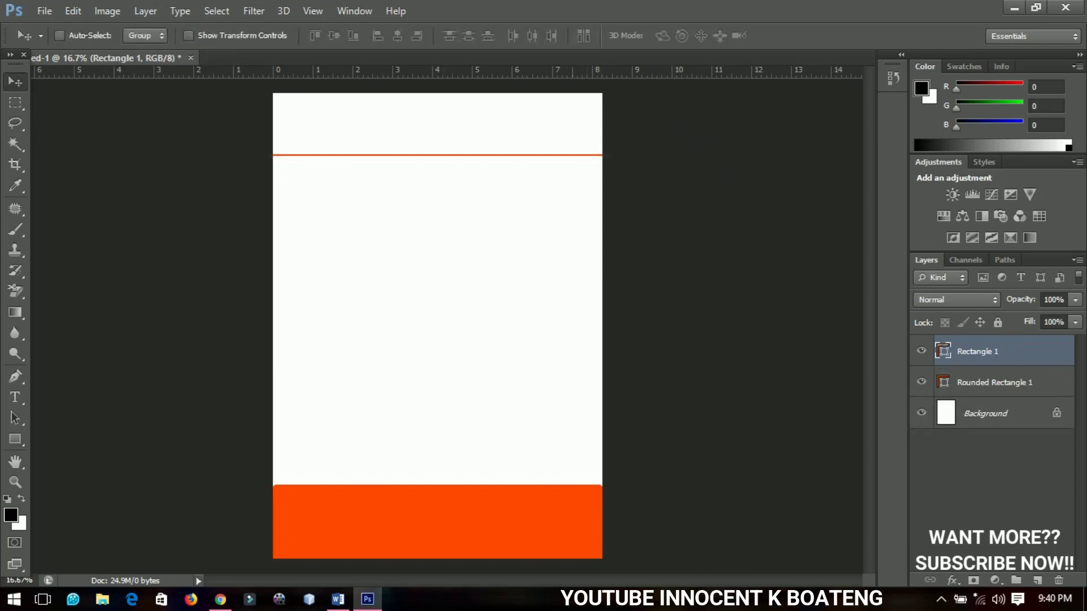
key("z")
left_click(527, 156)
left_click(339, 170)
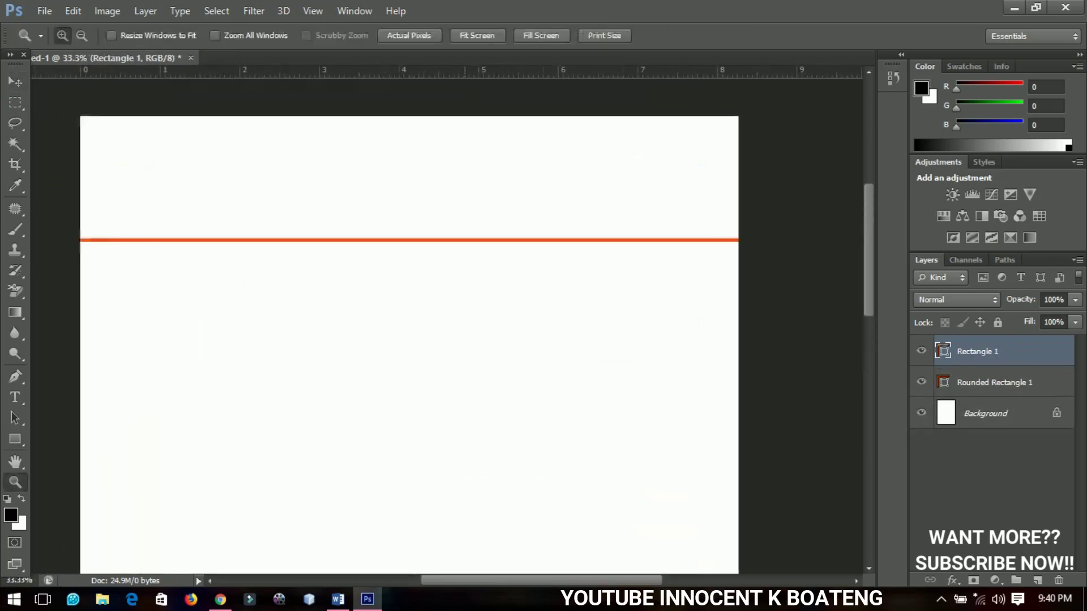
scroll(424, 340, "left", 1)
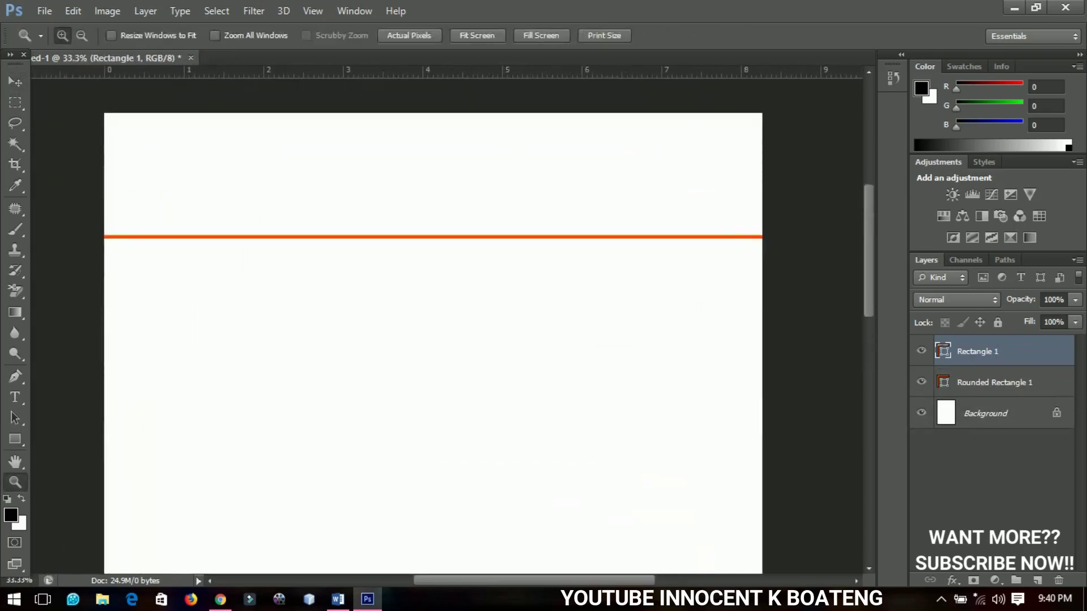
- Duplicate the rule, set the copy just below it, and lower both lines together
key("v")
key("ctrl+j")
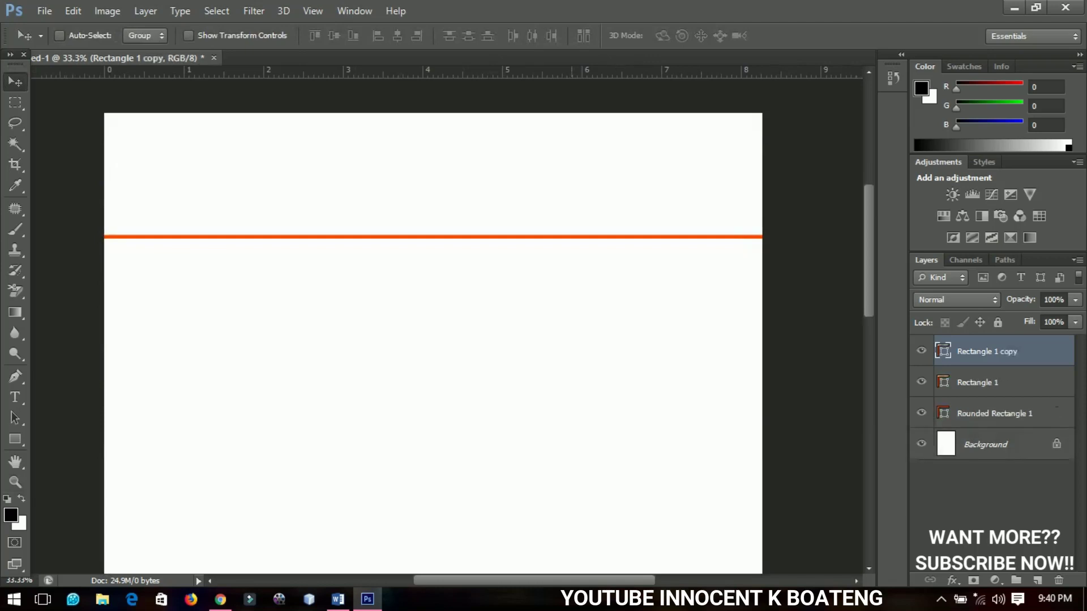
left_click_drag(573, 223, 573, 236)
key("shift+Up")
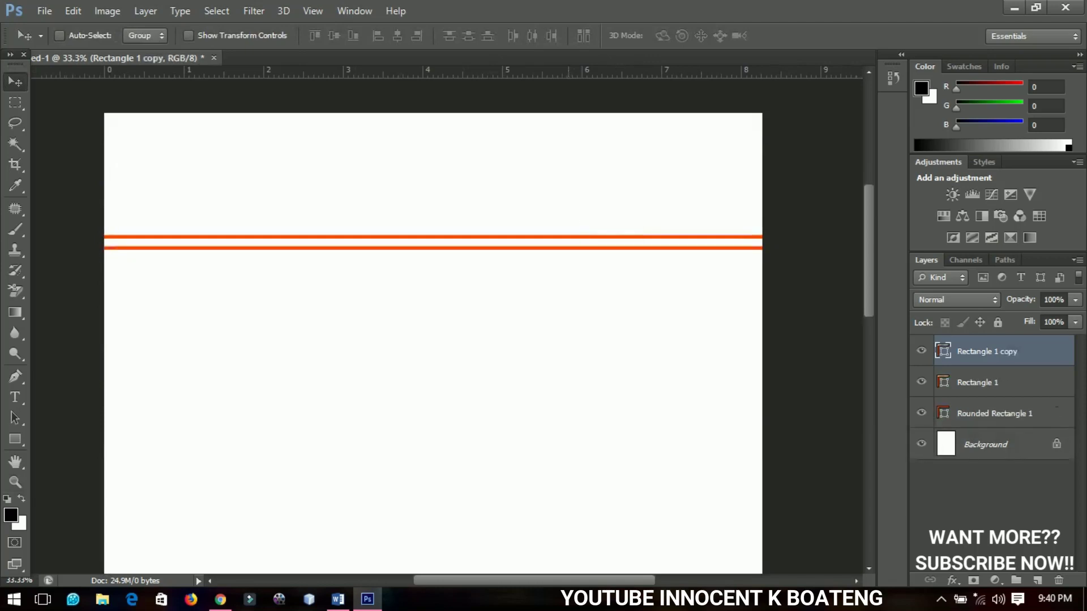
key("Up")
key("Up")
key("Up")
key("Up")
key("Up")
key("Up")
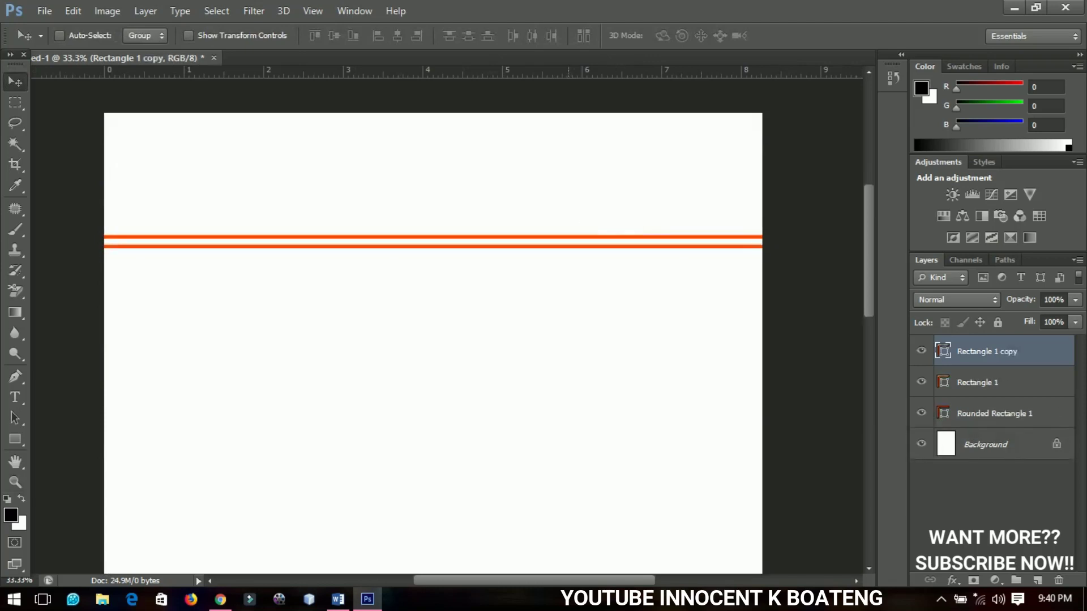
key("alt+shift+bracketleft")
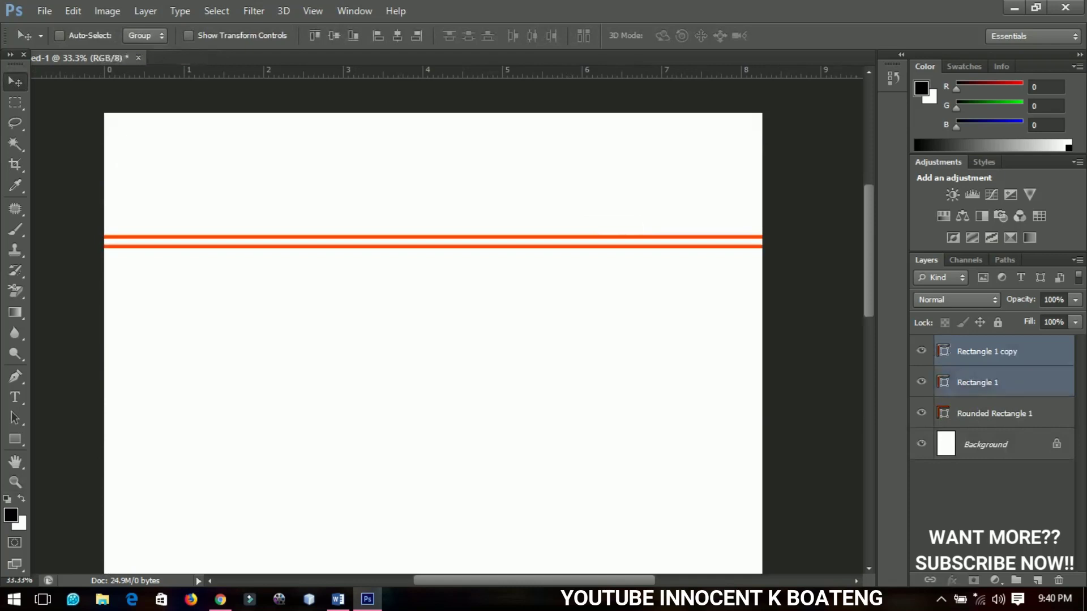
key("Down")
key("Down")
key("Down")
key("Down")
key("Down")
key("Down")
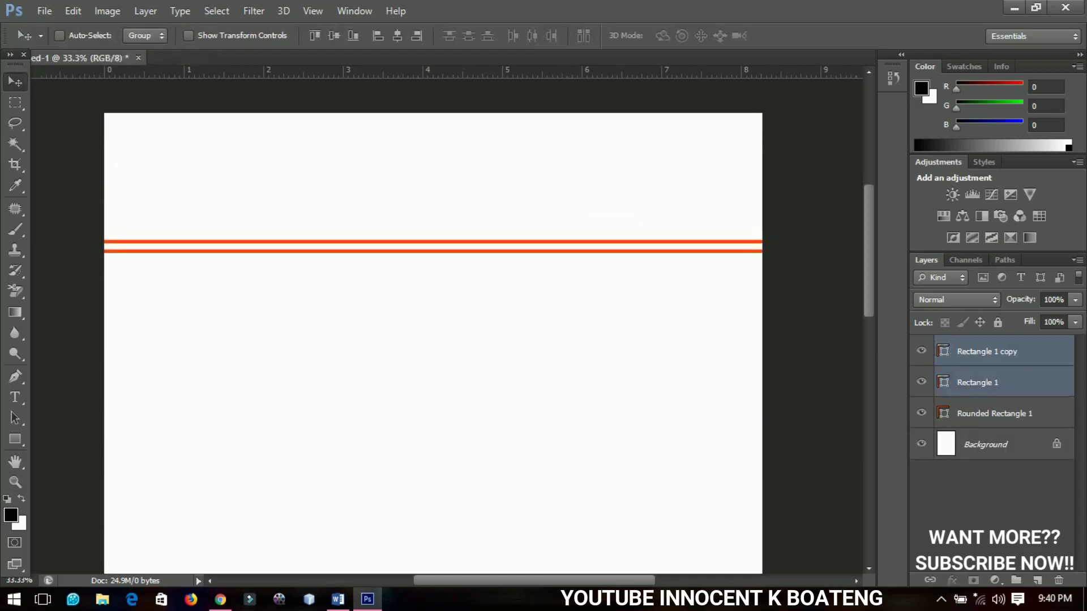
key("Down")
key("Down")
key("Down")
key("Down")
key("Down")
key("Down")
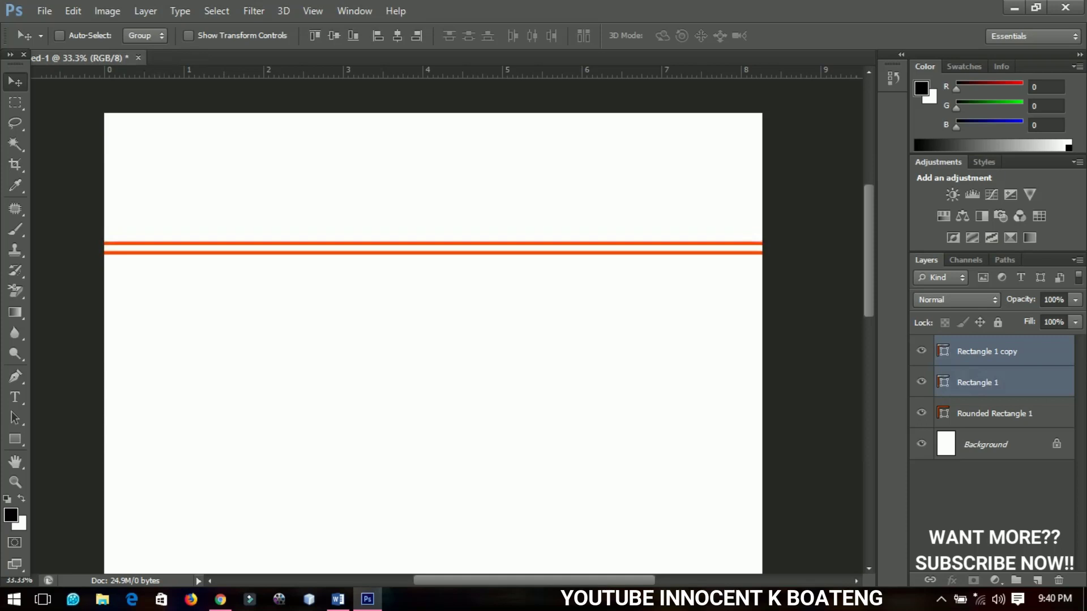
key("alt+bracketright")
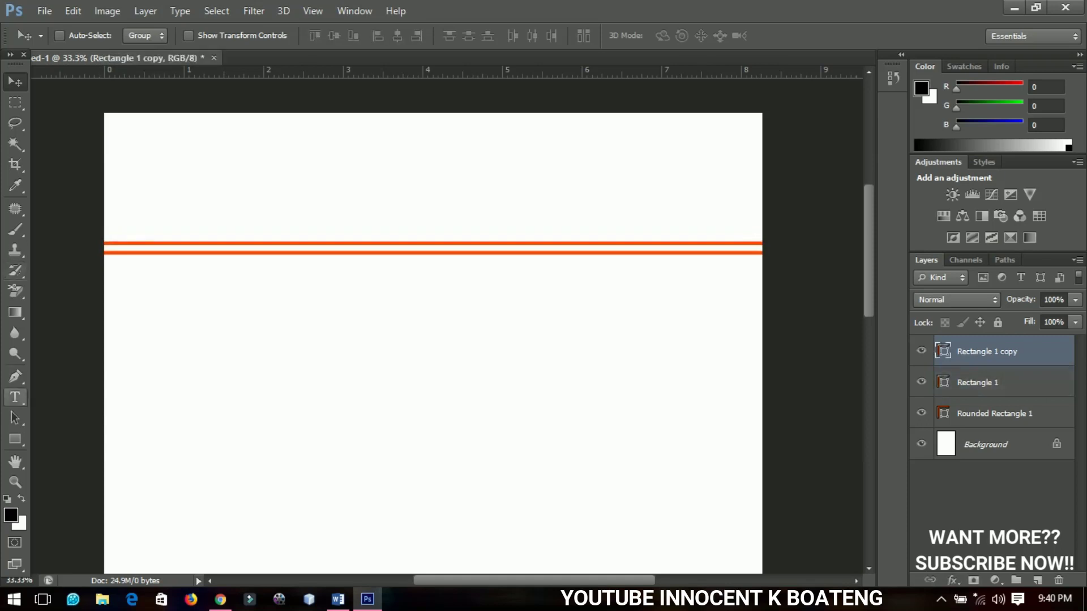
- Add a bold 'InnoGrafix' text line above the orange rules
left_click(15, 397)
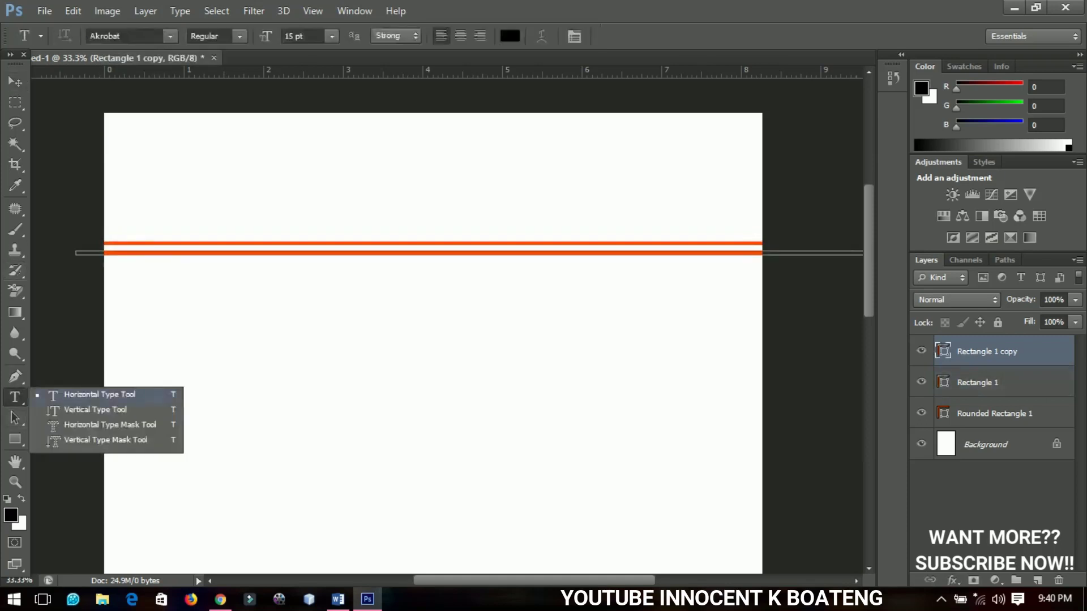
left_click(100, 394)
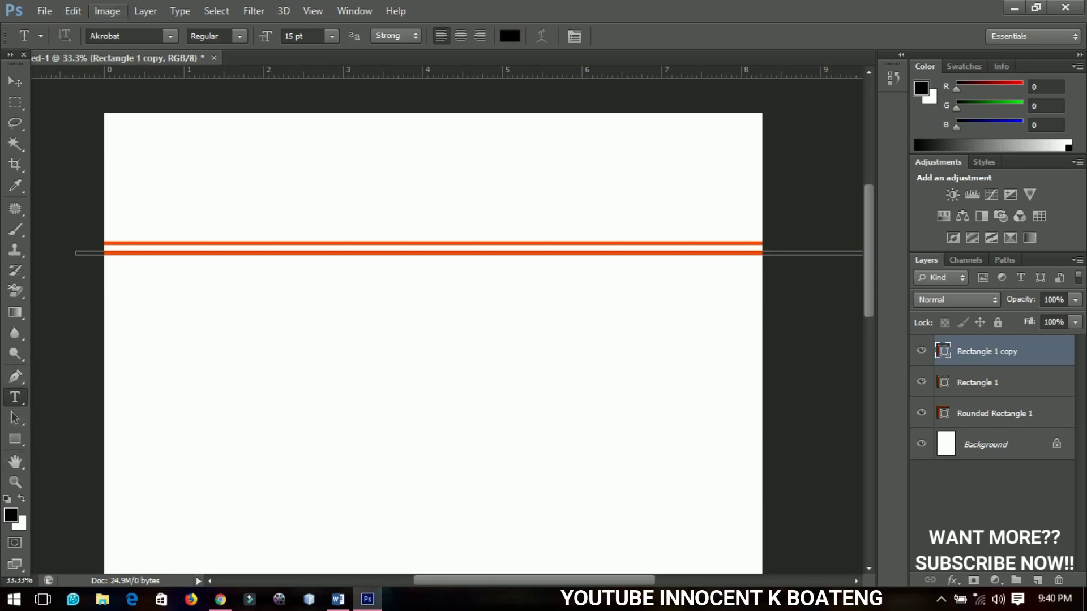
left_click(214, 36)
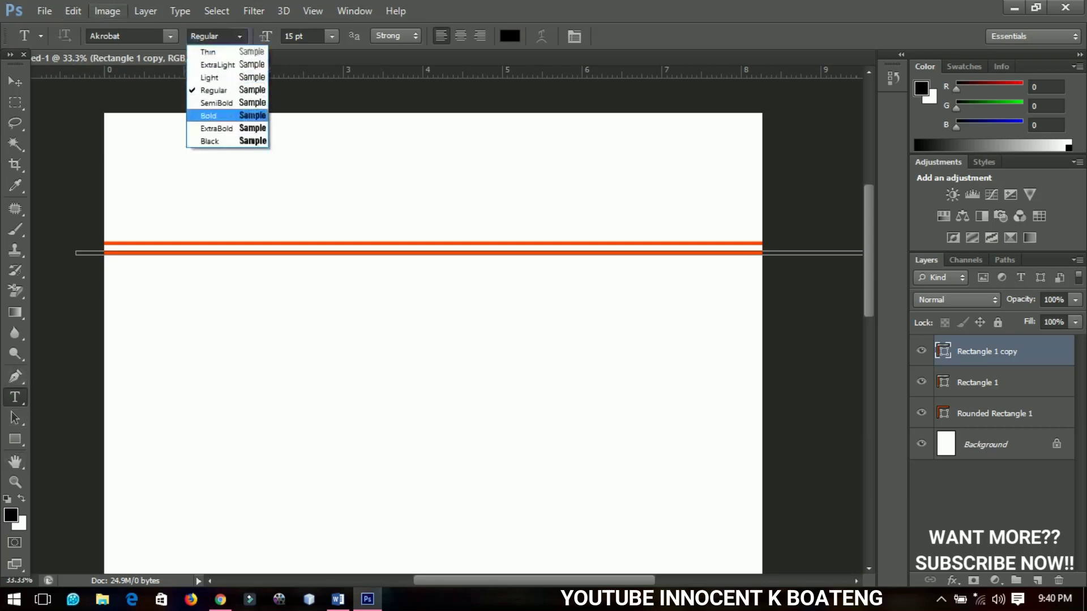
left_click(219, 110)
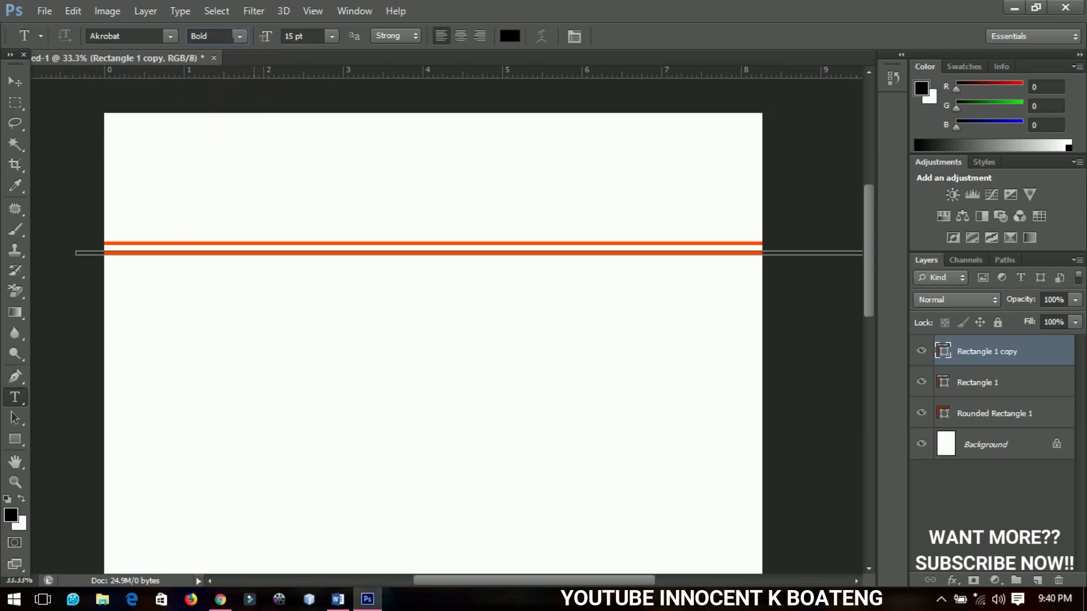
left_click(253, 187)
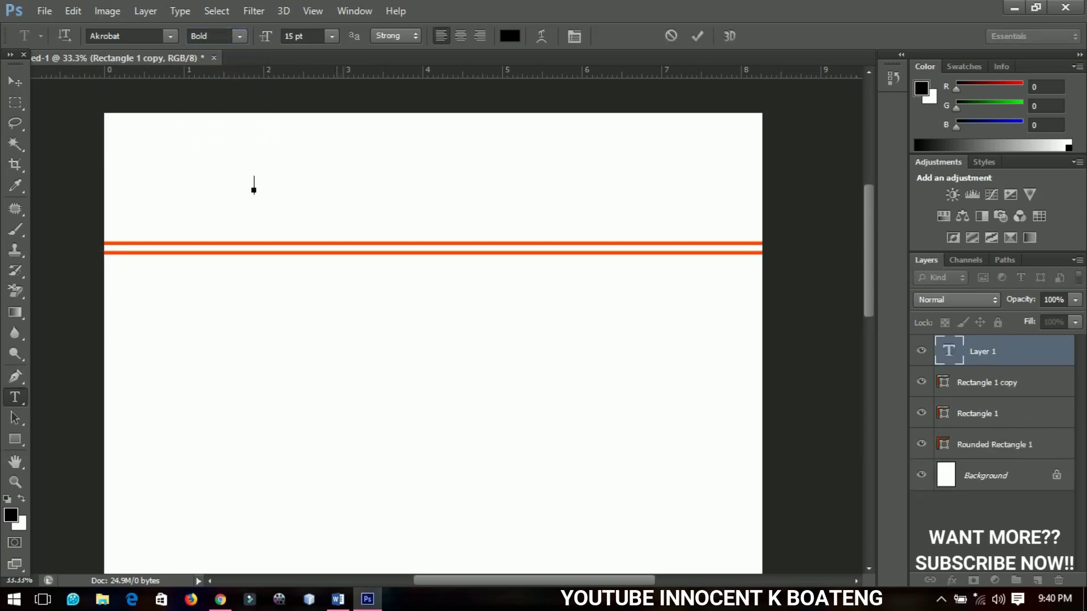
type("InnoG")
type("rafix")
key("ctrl+a")
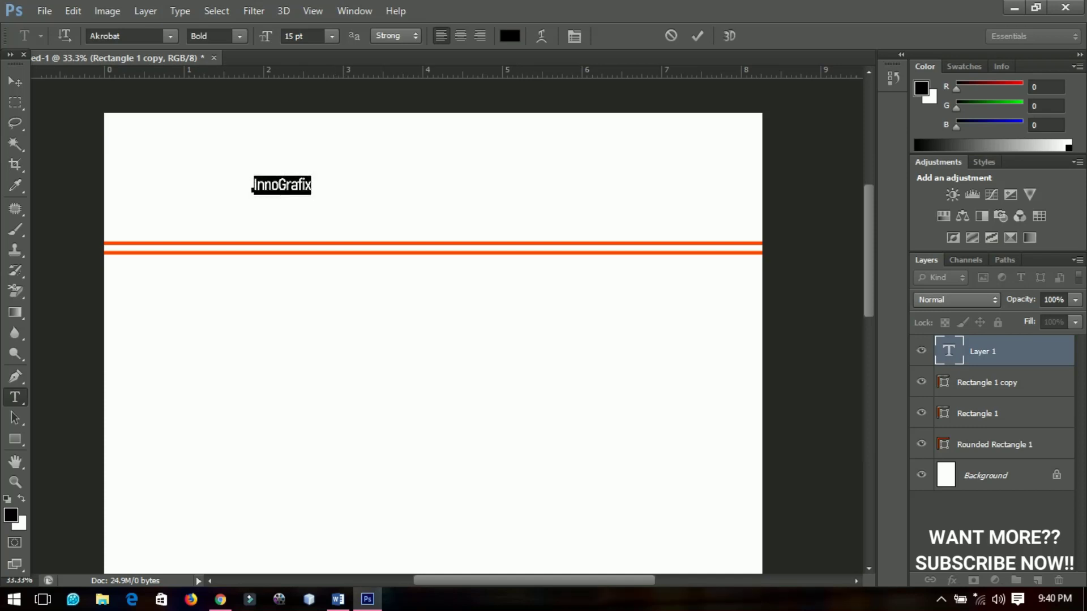
key("ctrl+Return")
- Enlarge the InnoGrafix title about threefold
key("v")
key("ctrl+t")
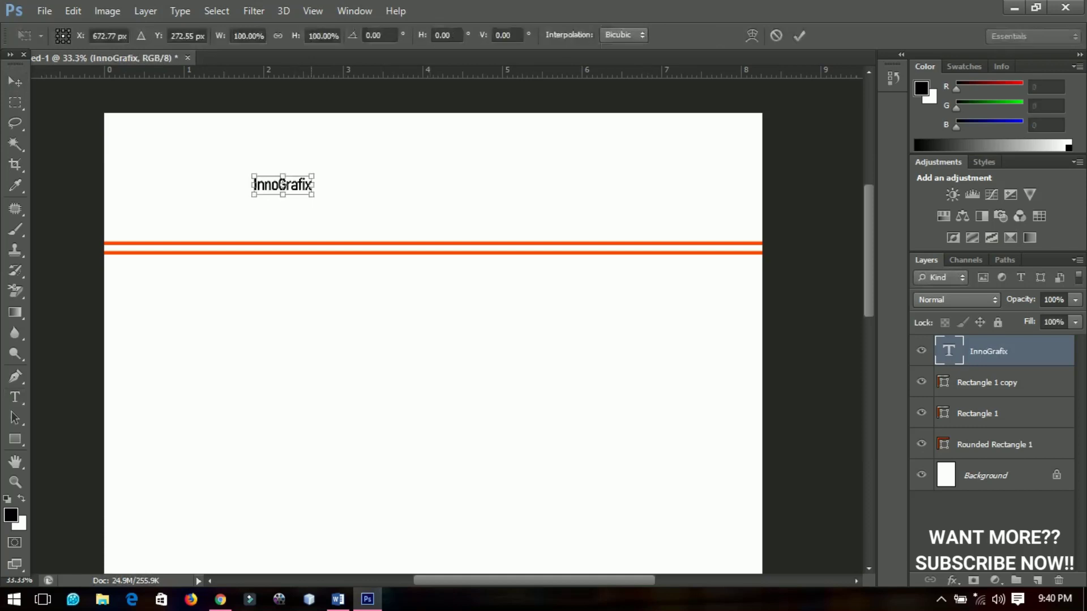
left_click_drag(314, 185, 377, 185)
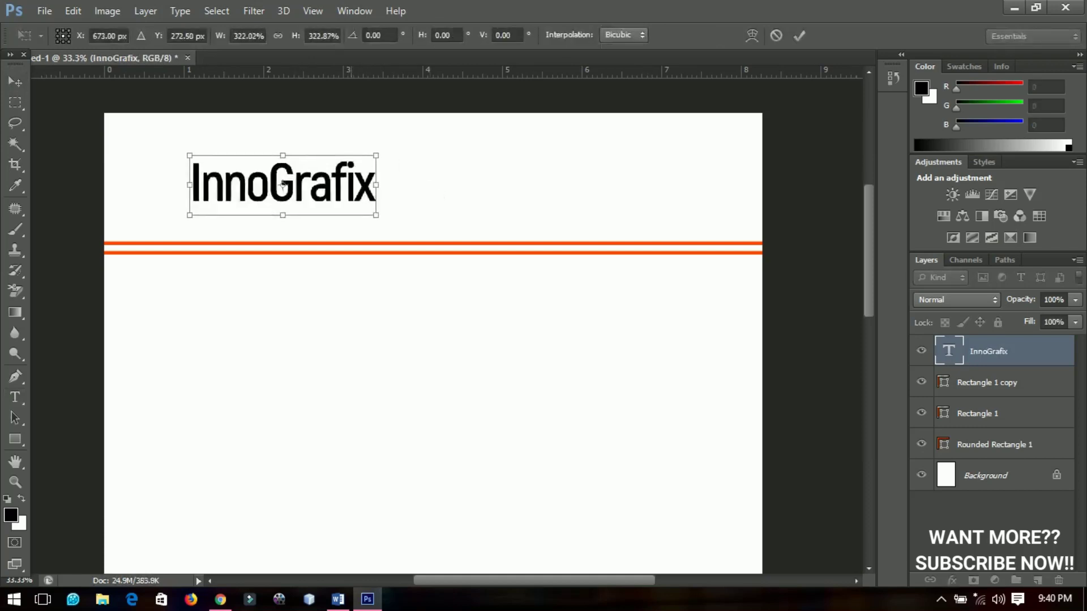
key("Return")
key("ctrl+0")
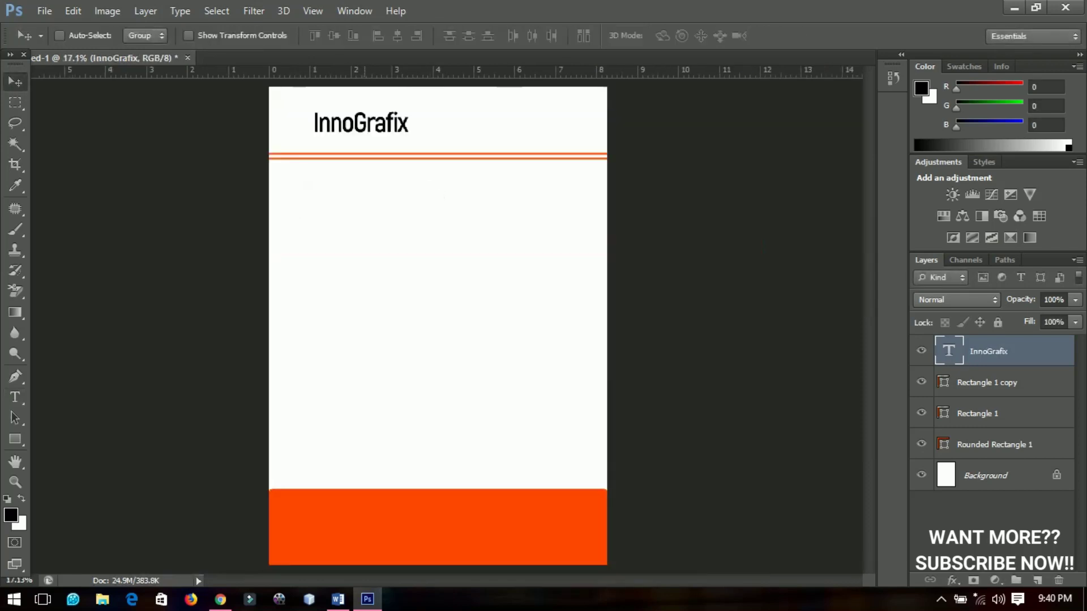
- Make the InnoGrafix title orange (#ff4800)
key("t")
double_click(314, 123)
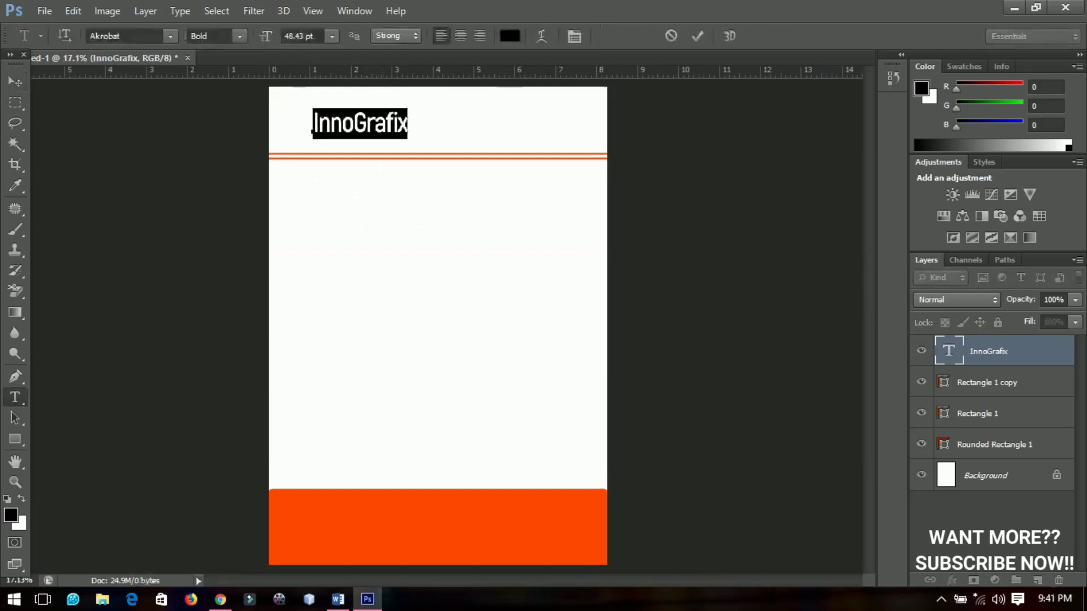
left_click(509, 36)
left_click(438, 527)
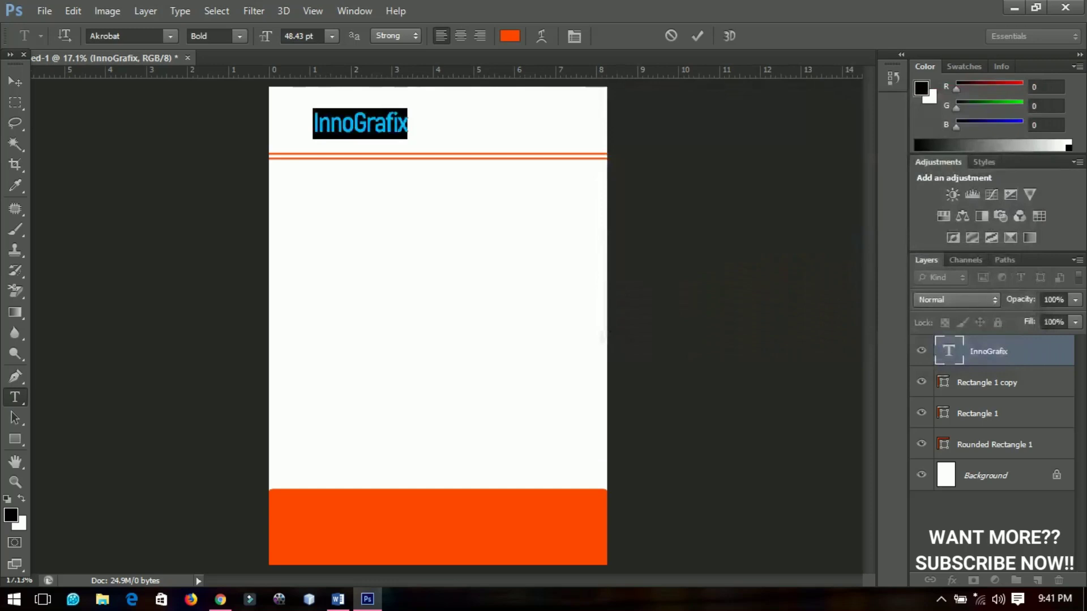
left_click(982, 124)
left_click(15, 80)
key("z")
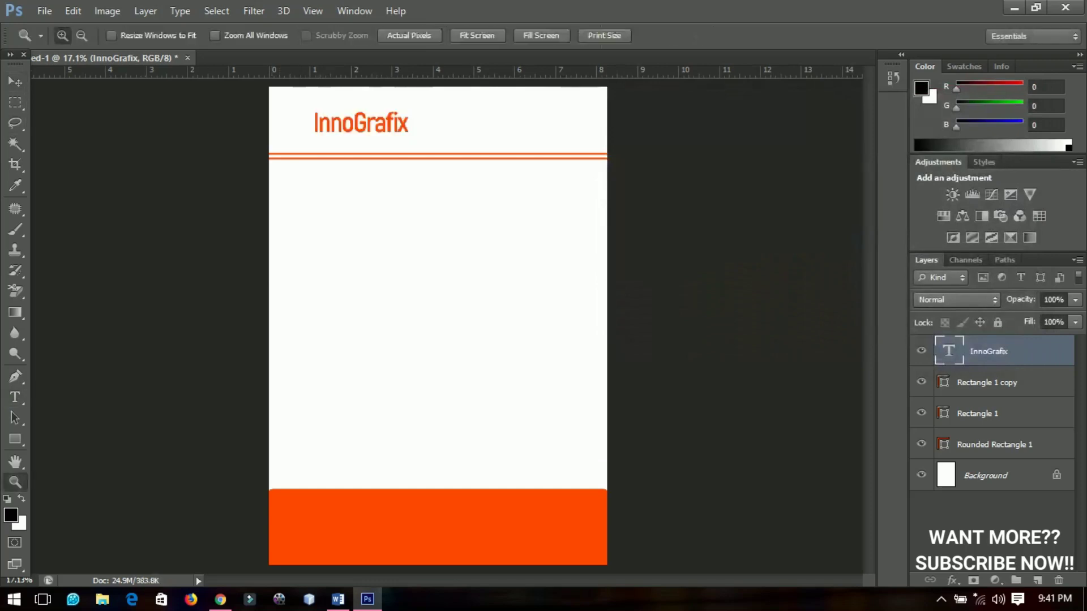
left_click_drag(268, 86, 510, 358)
left_click_drag(546, 325, 546, 325)
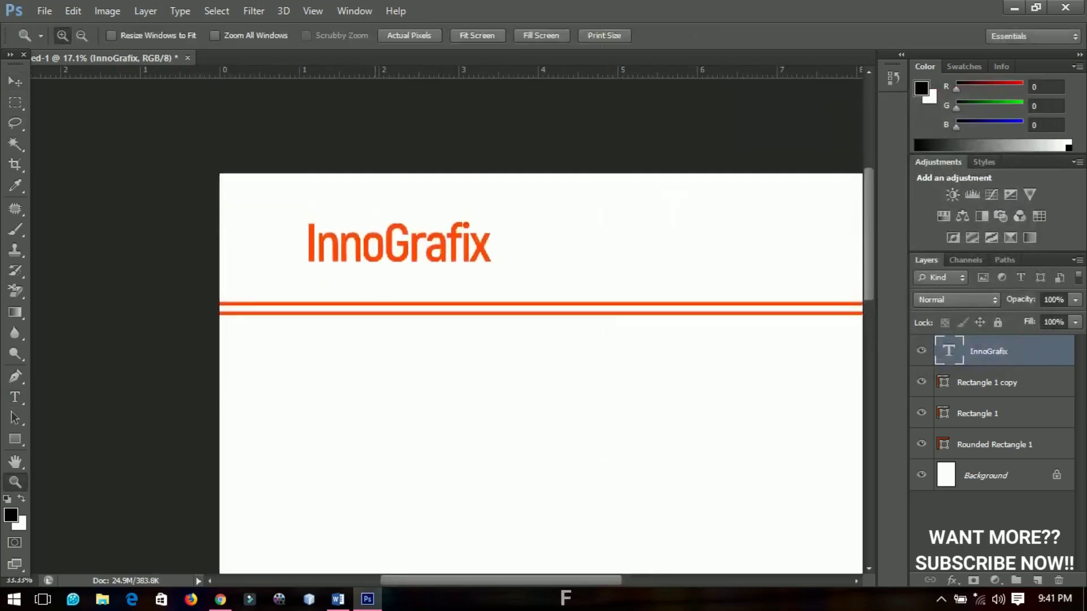
left_click(14, 81)
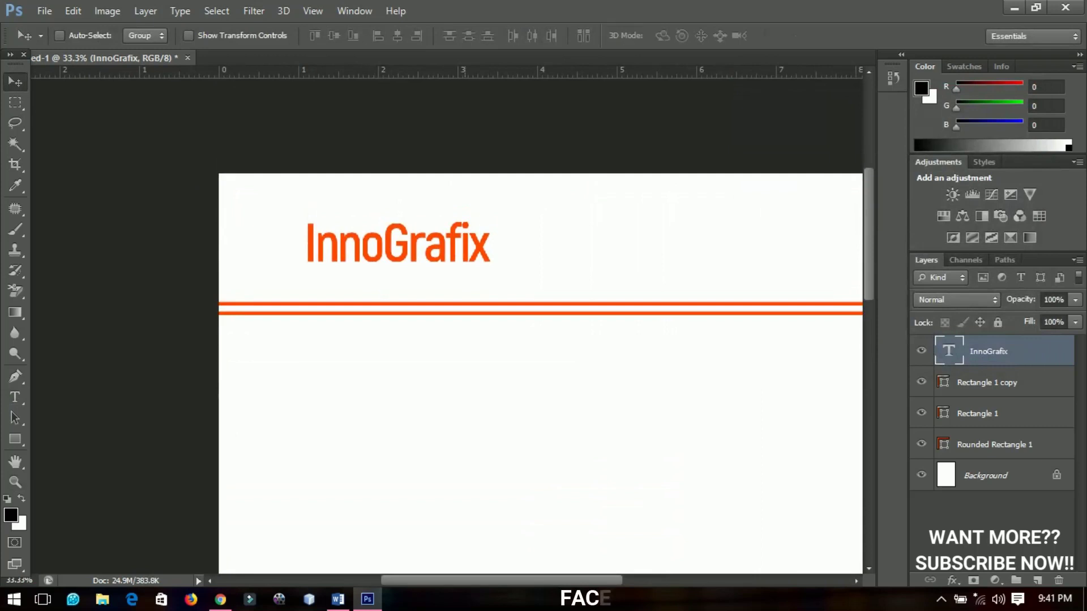
- Enlarge the InnoGrafix title slightly
key("ctrl+t")
mouse_move(493, 243)
left_mouse_down()
mouse_move(521, 246)
mouse_move(480, 214)
mouse_move(478, 260)
left_mouse_up()
key("Return")
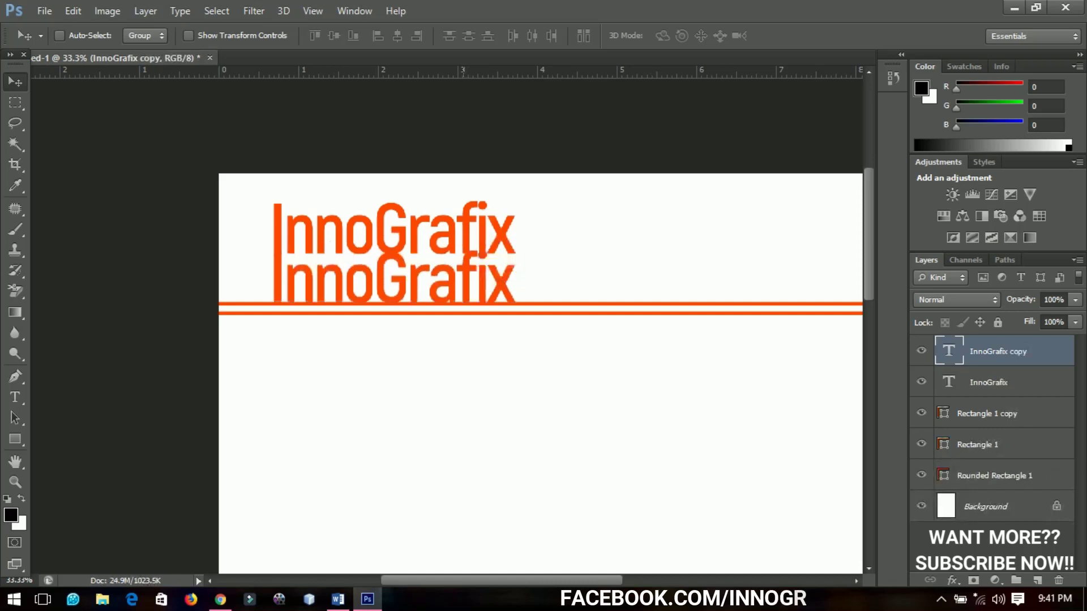
- Replace the copied heading text with the University of Edu. line and colour it black
key("t")
double_click(456, 298)
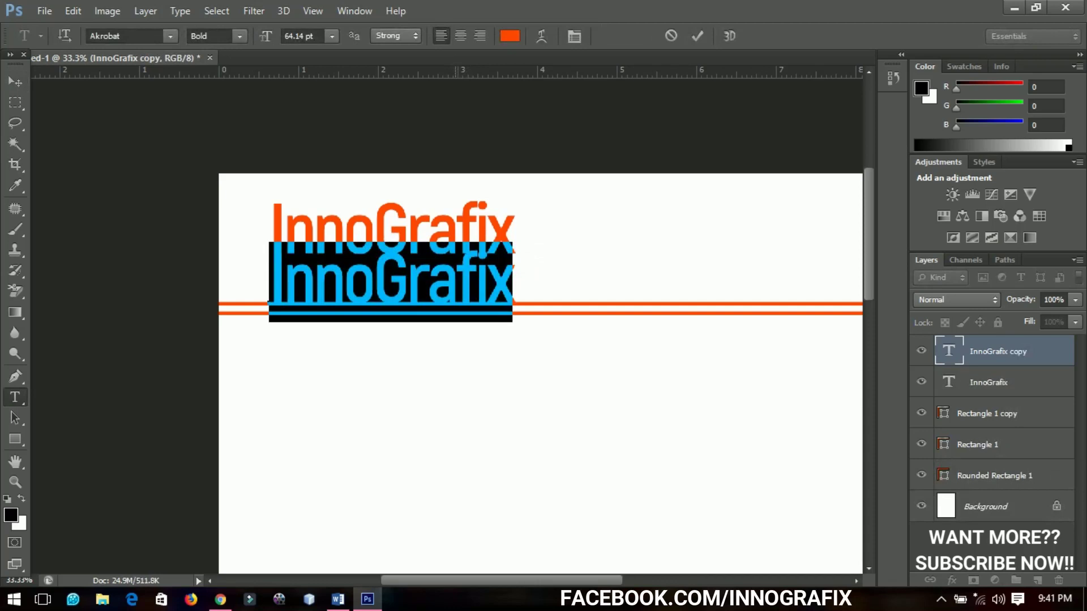
type("Unicw")
key("BackSpace")
key("BackSpace")
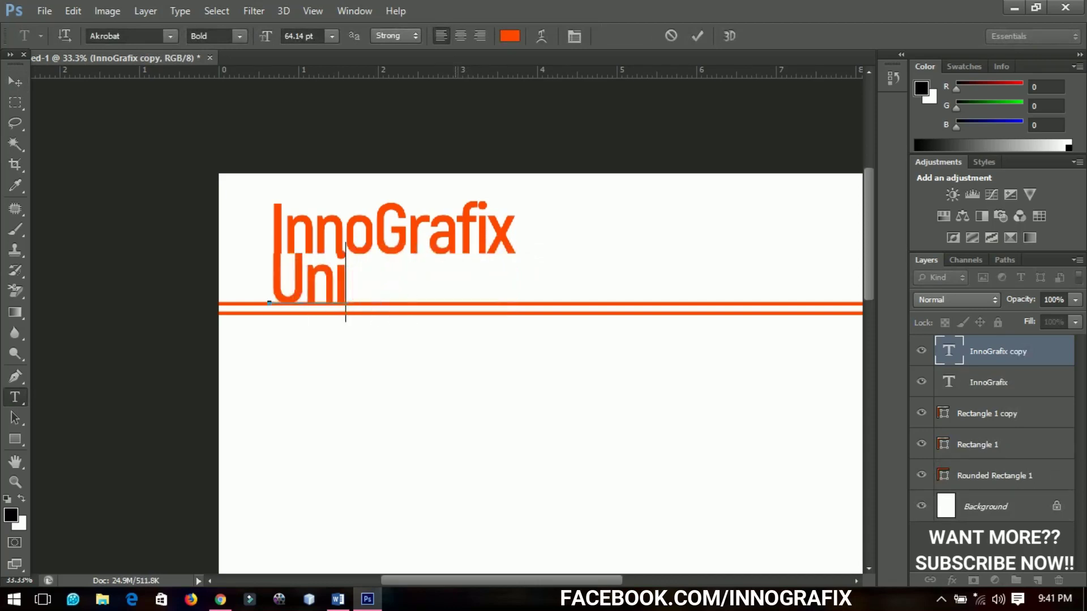
type("versity o")
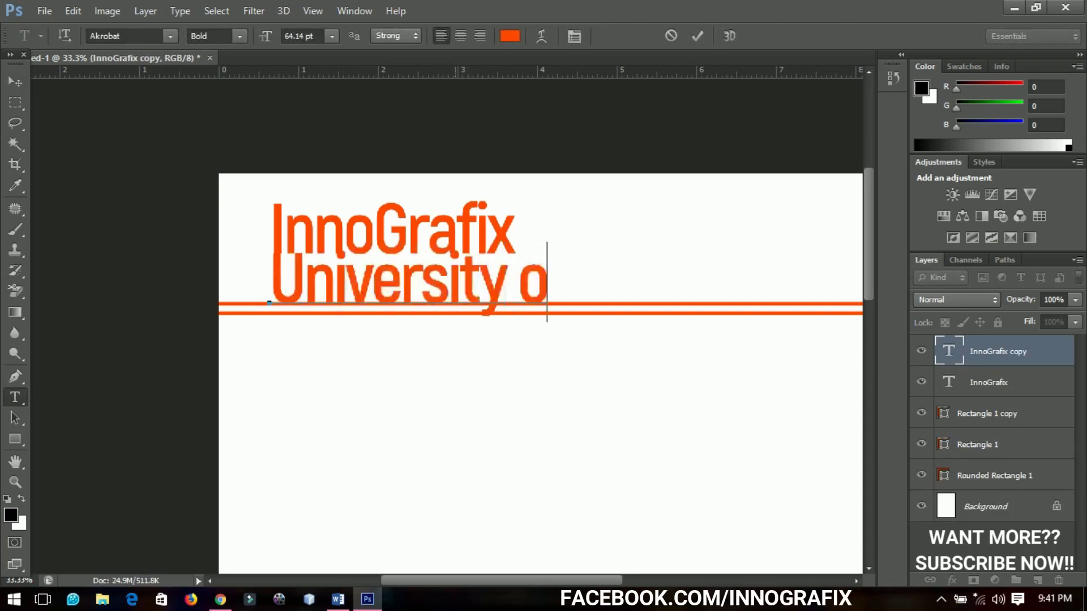
type("f Ed.")
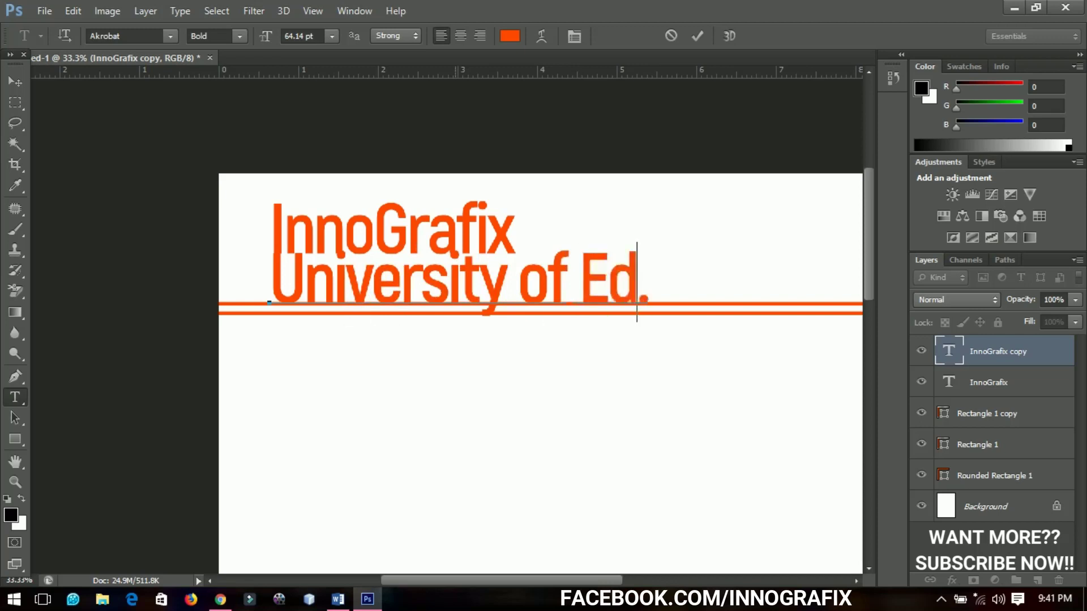
key("BackSpace")
type("u. -")
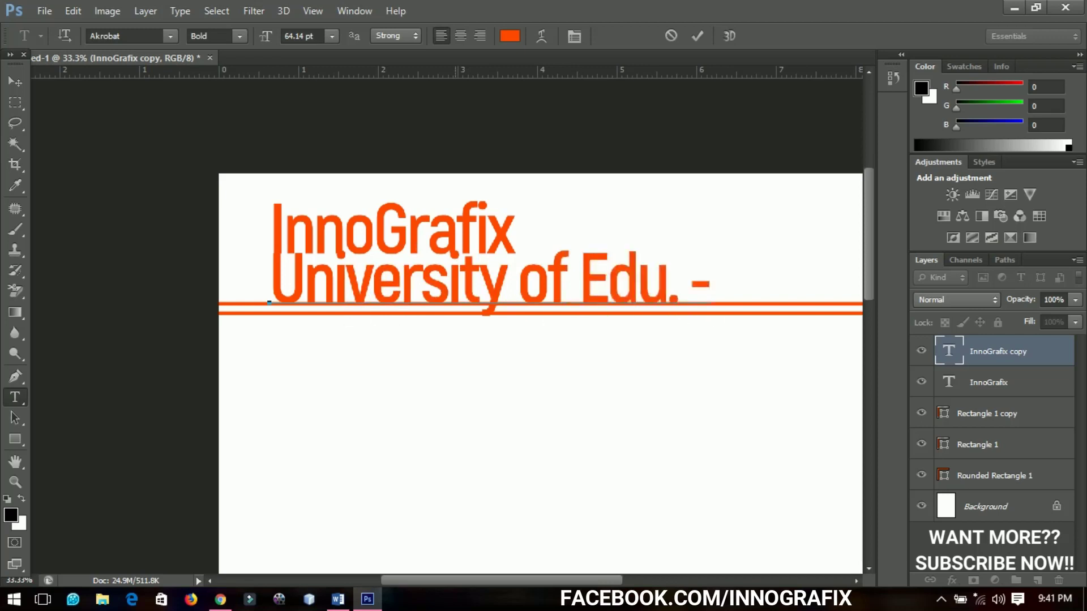
type(" Kuma")
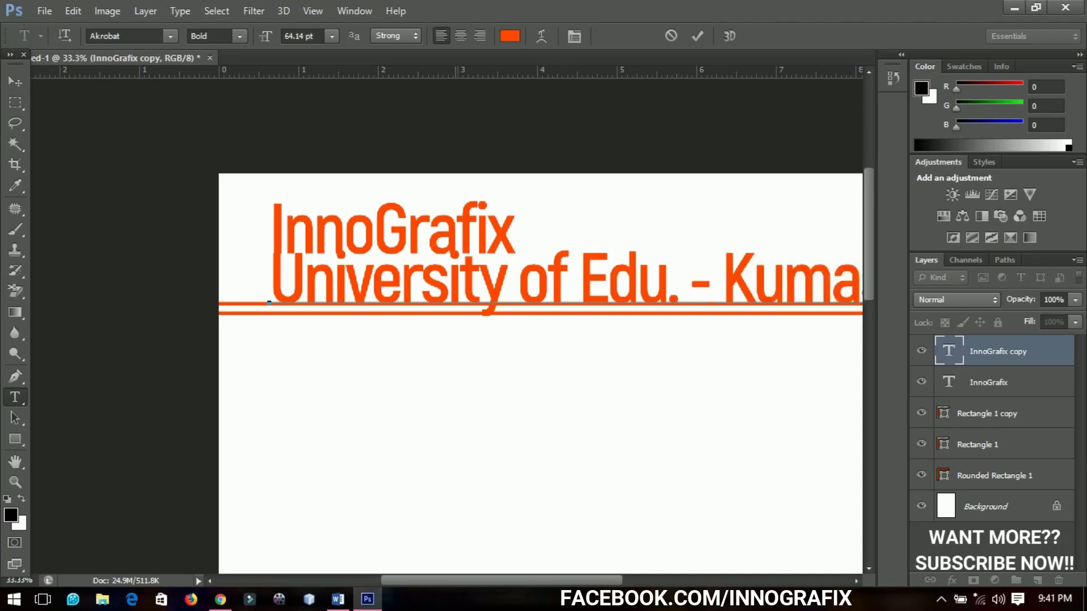
key("ctrl+a")
left_click(510, 36)
left_click_drag(615, 327, 605, 336)
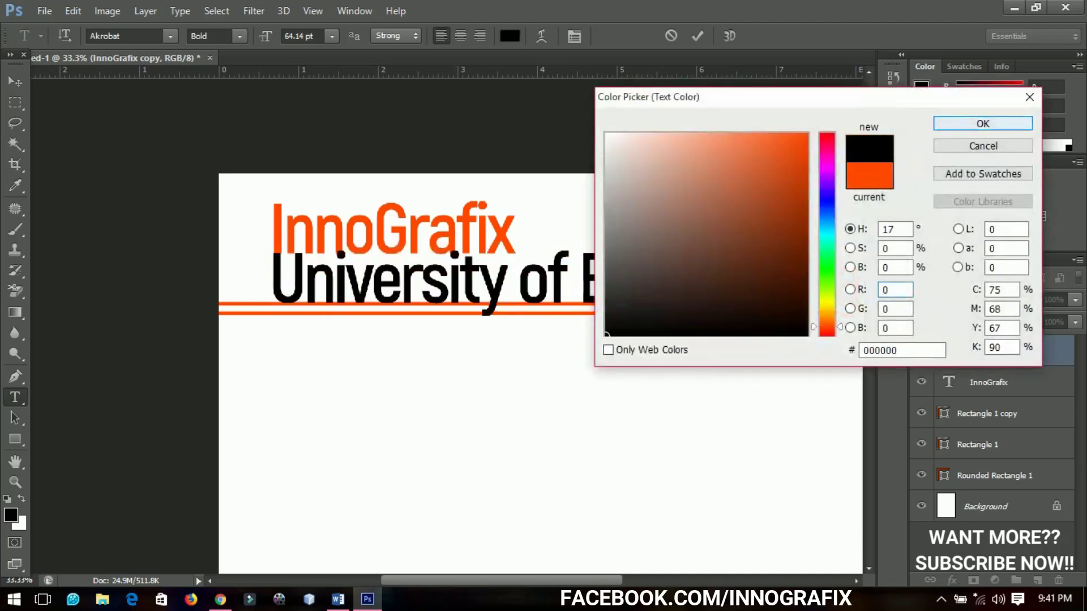
- Shrink the black University line and place it under InnoGrafix
left_click(982, 123)
left_click(14, 81)
key("ctrl+t")
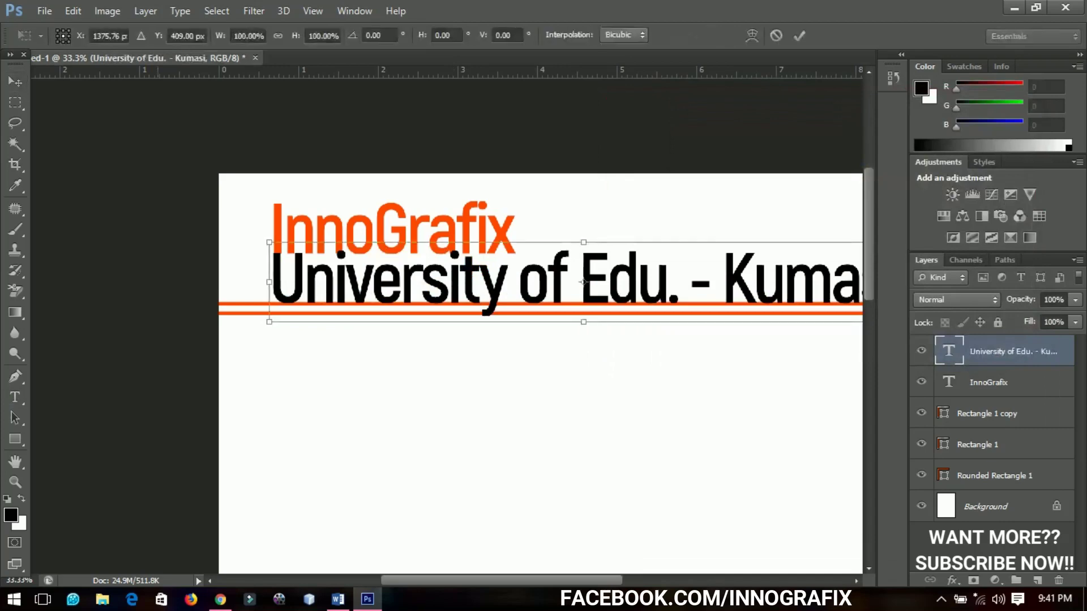
left_click_drag(269, 243, 370, 255)
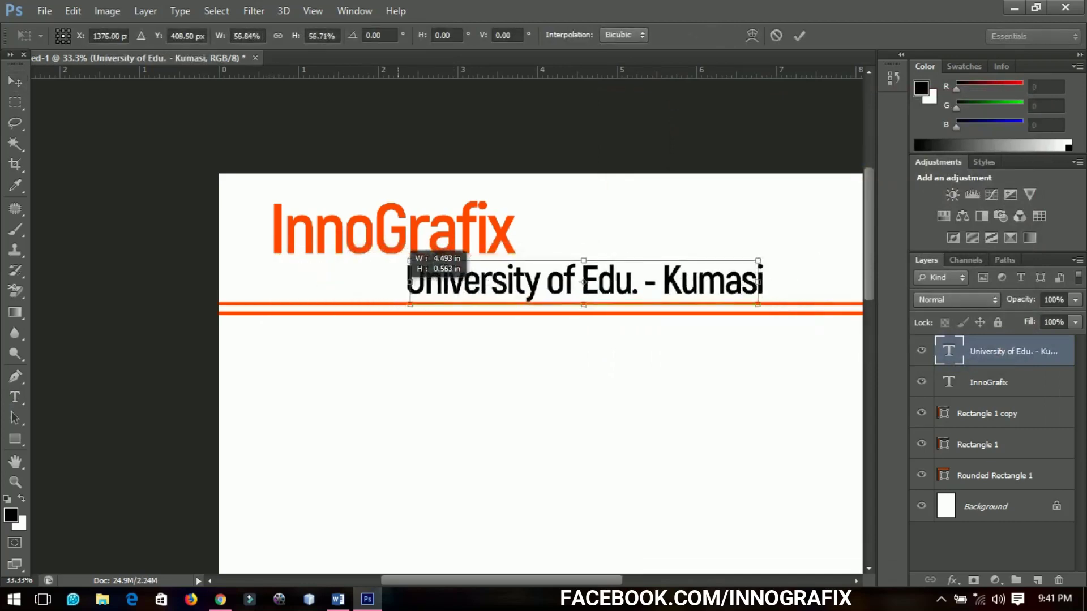
left_click_drag(409, 262, 467, 268)
key("Return")
left_click_drag(585, 282, 397, 274)
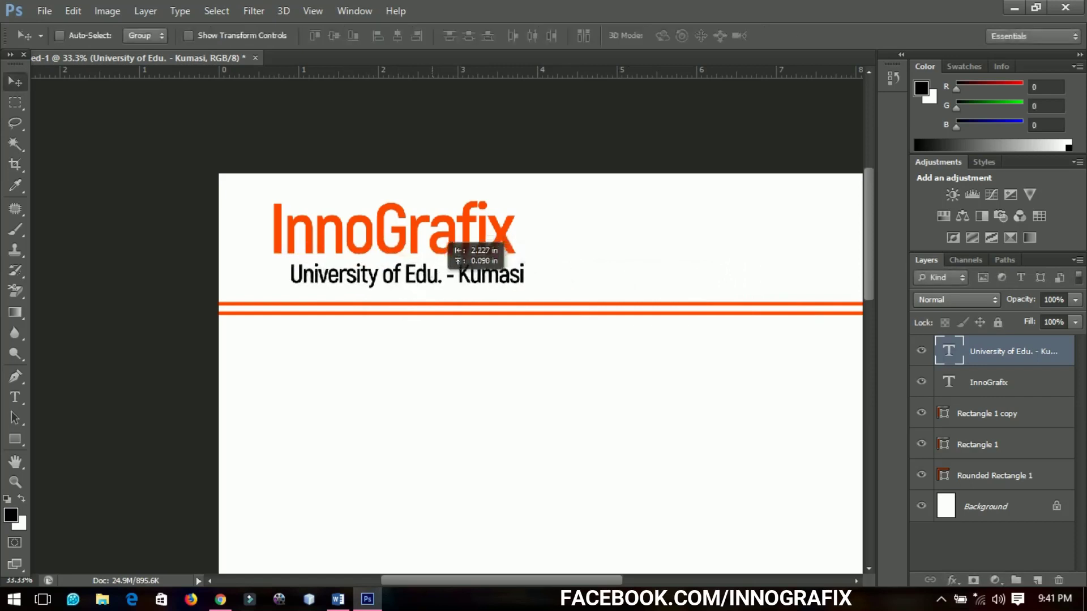
left_click_drag(429, 238, 429, 239)
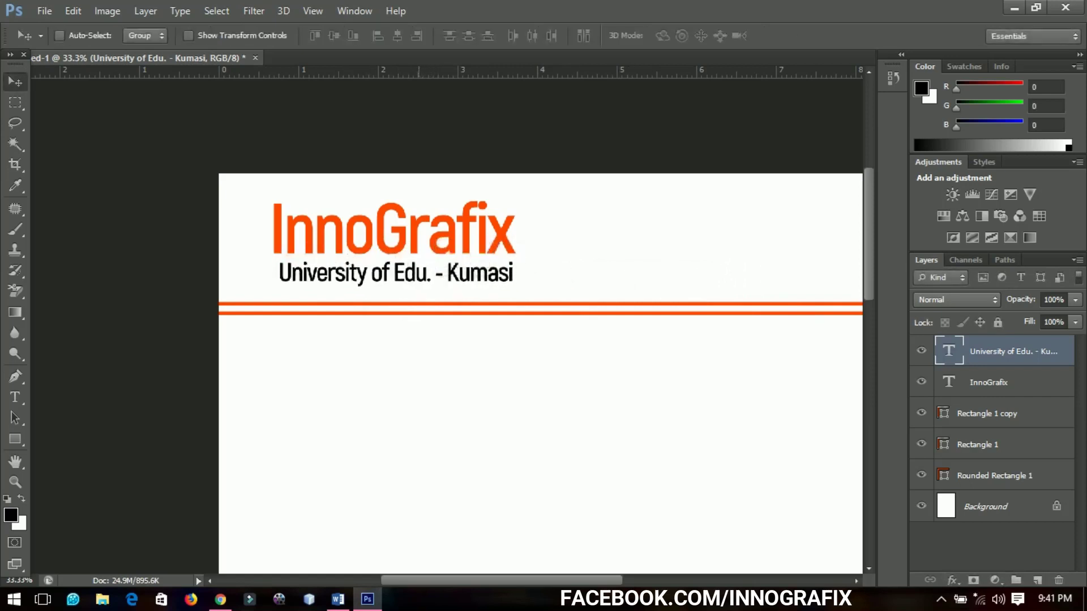
- Match the University line to InnoGrafix's width, lower both heading lines, and duplicate the University line
key("ctrl+t")
left_click_drag(511, 288, 516, 290)
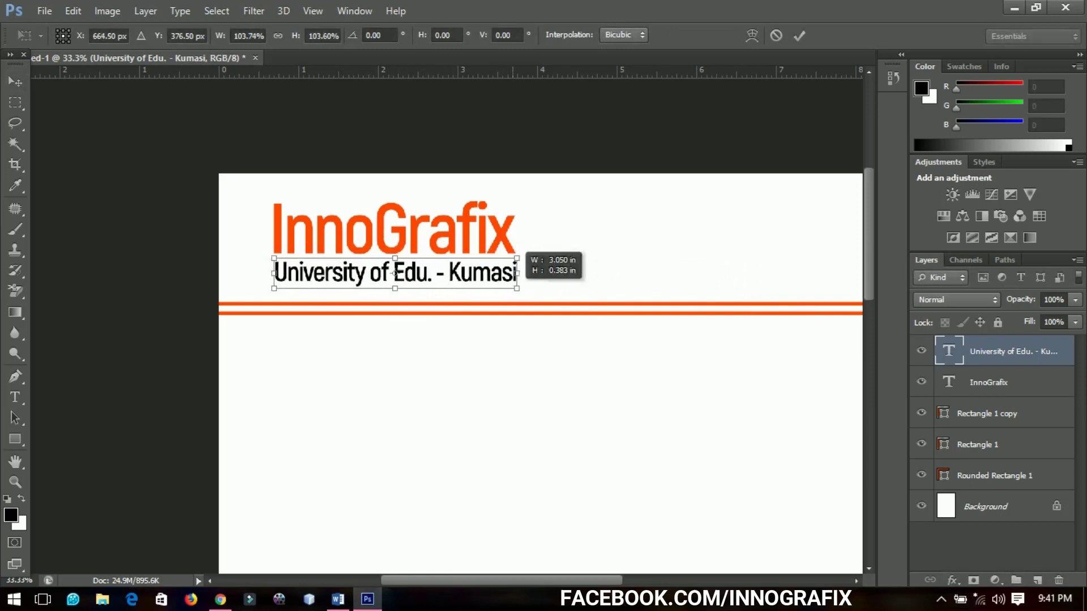
key("Return")
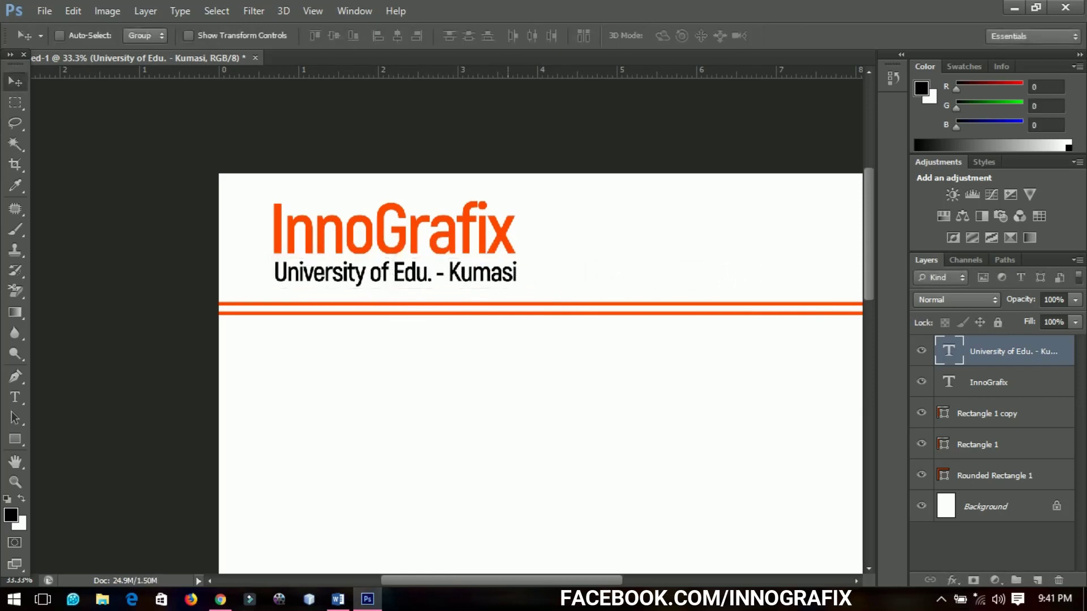
key("Up")
key("Up")
key("Up")
key("Up")
key("Up")
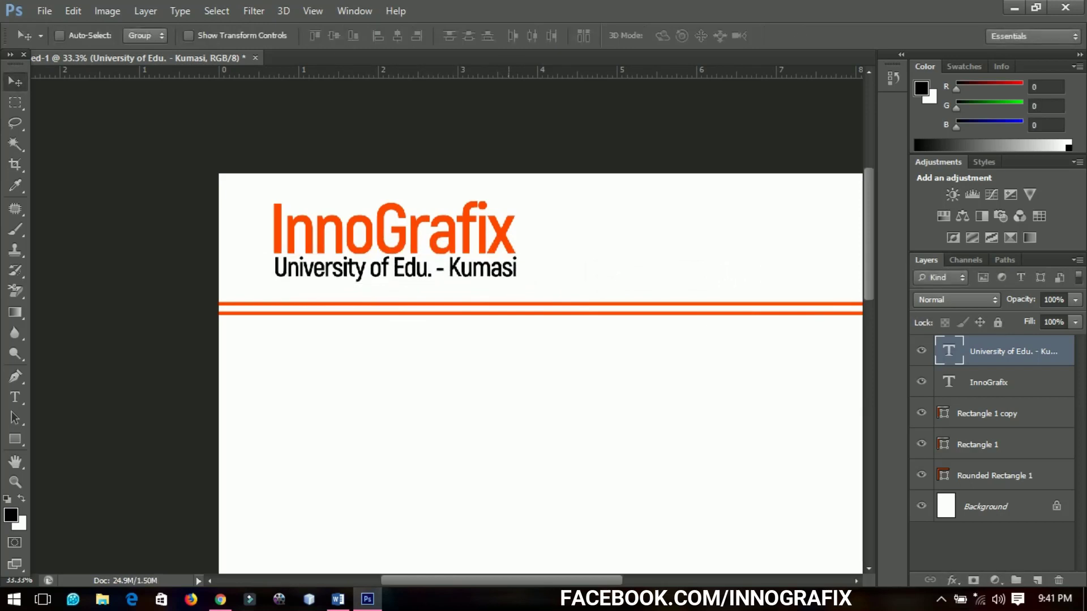
key("alt+shift+bracketleft")
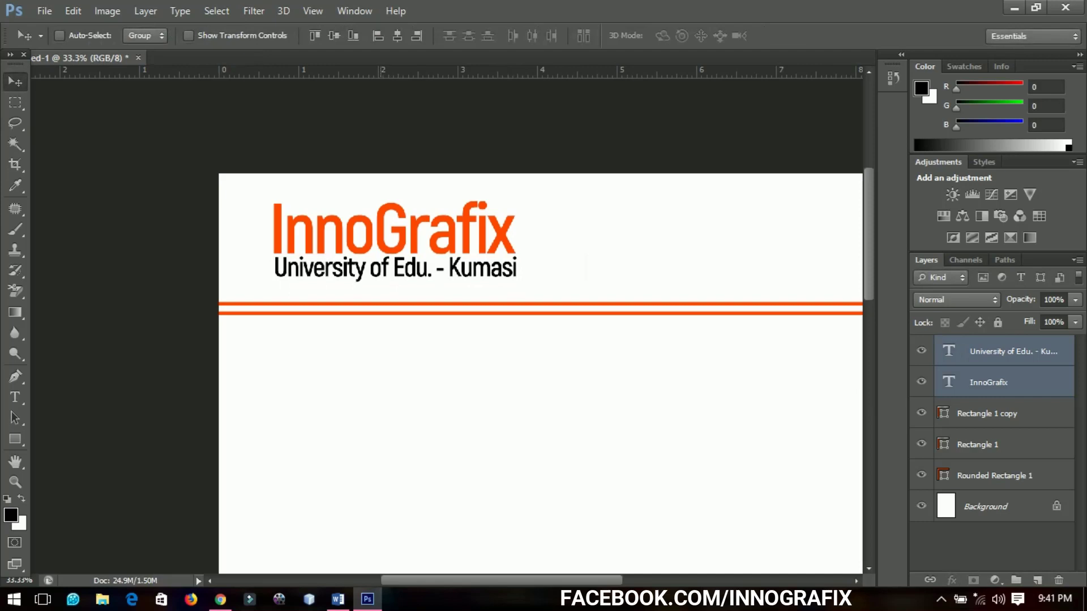
key("Down")
key("Down")
key("Down")
key("Down")
key("Down")
key("Down")
key("Down")
key("Down")
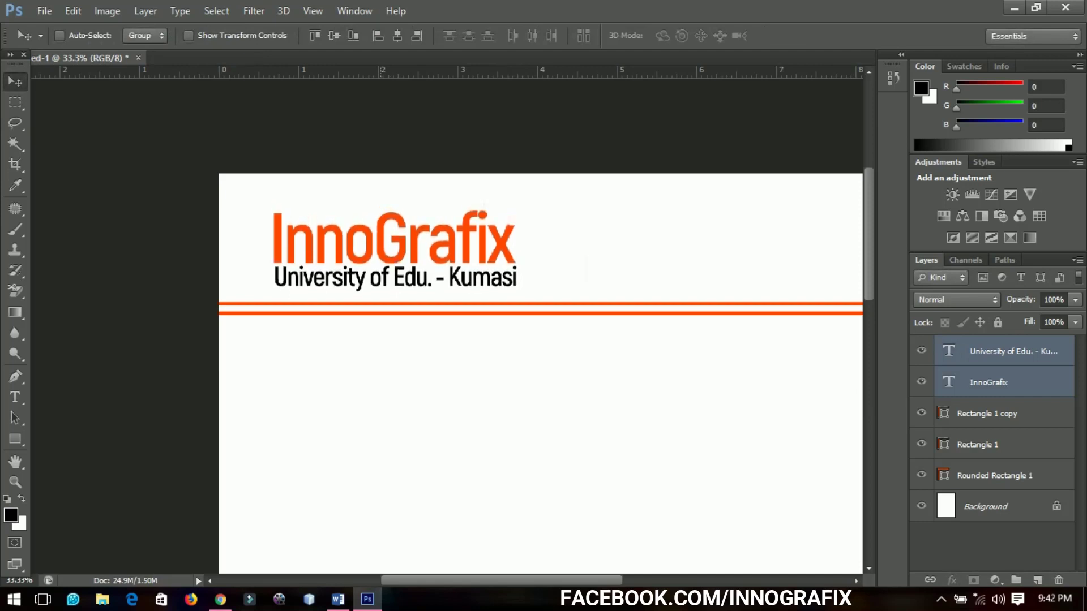
right_click(447, 286)
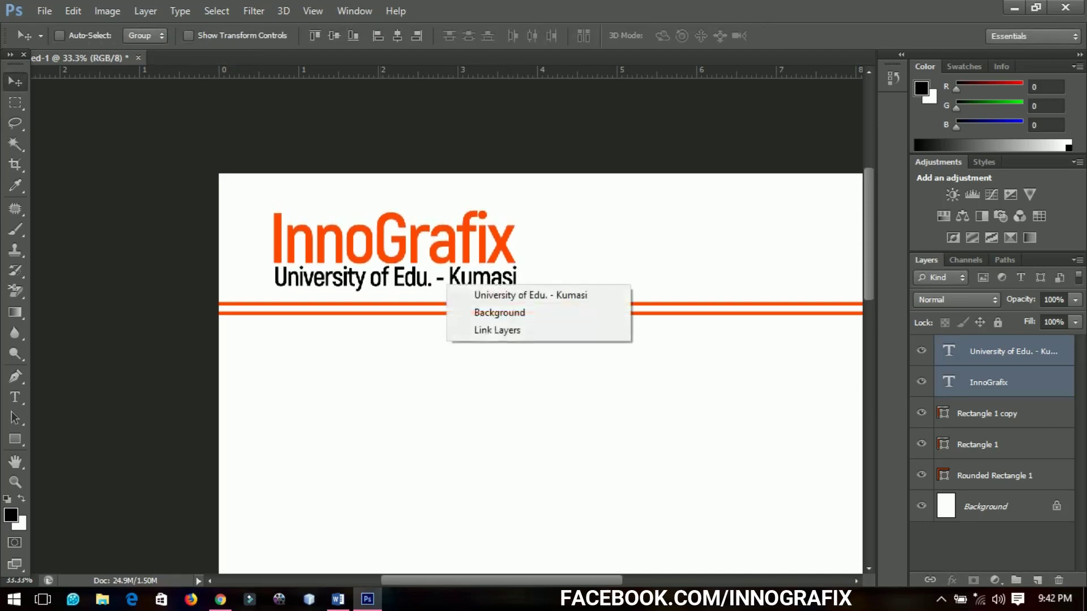
left_click(484, 293)
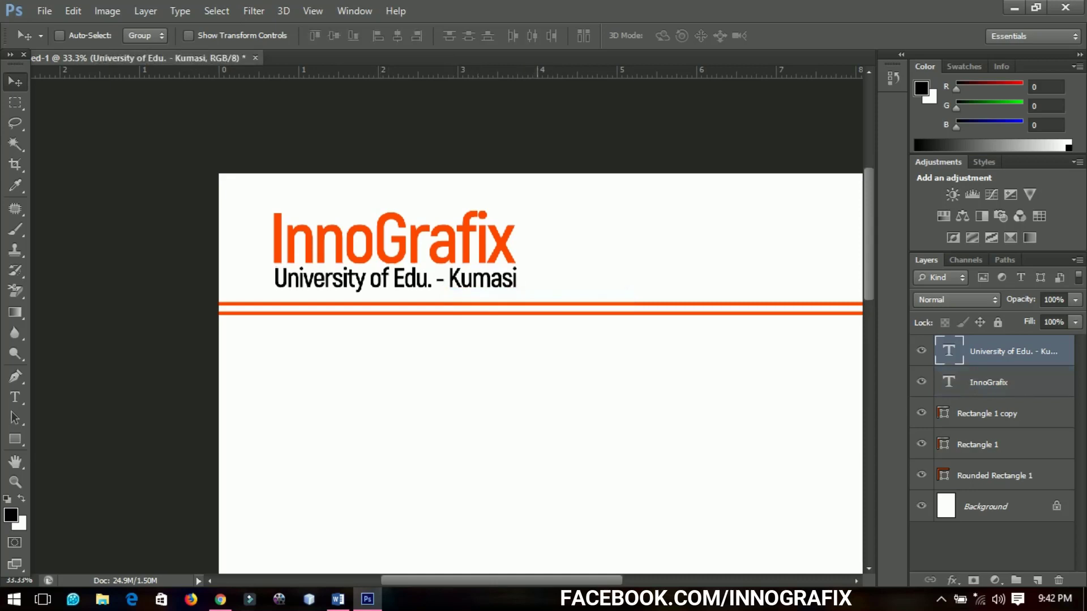
key("ctrl+j")
scroll(447, 373, "right", 5)
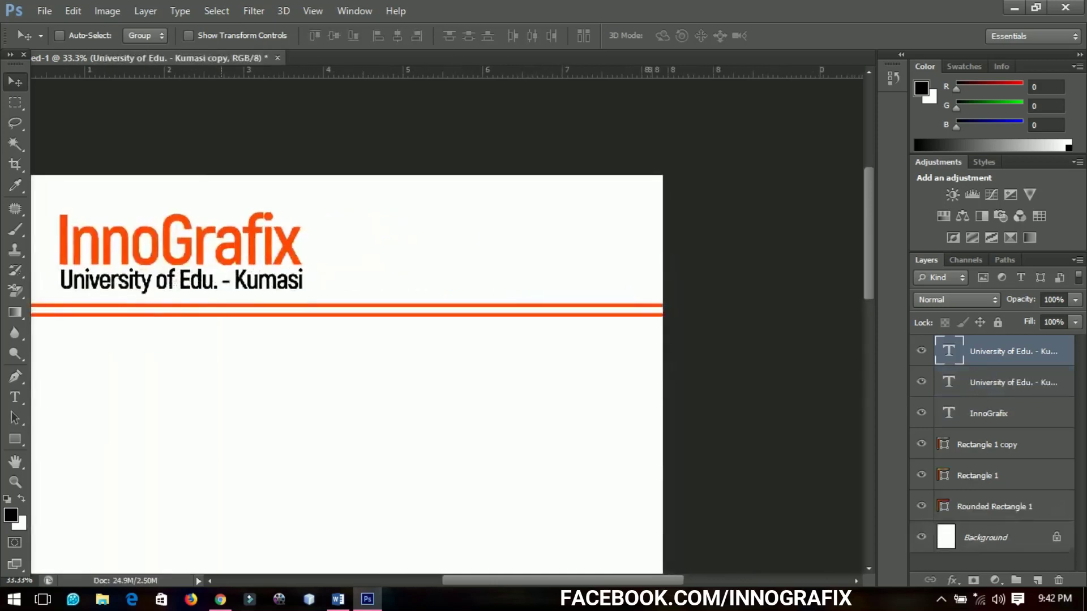
- Move the copy to the header's right and retype it as a dotted Date field
left_click_drag(281, 281, 613, 282)
key("t")
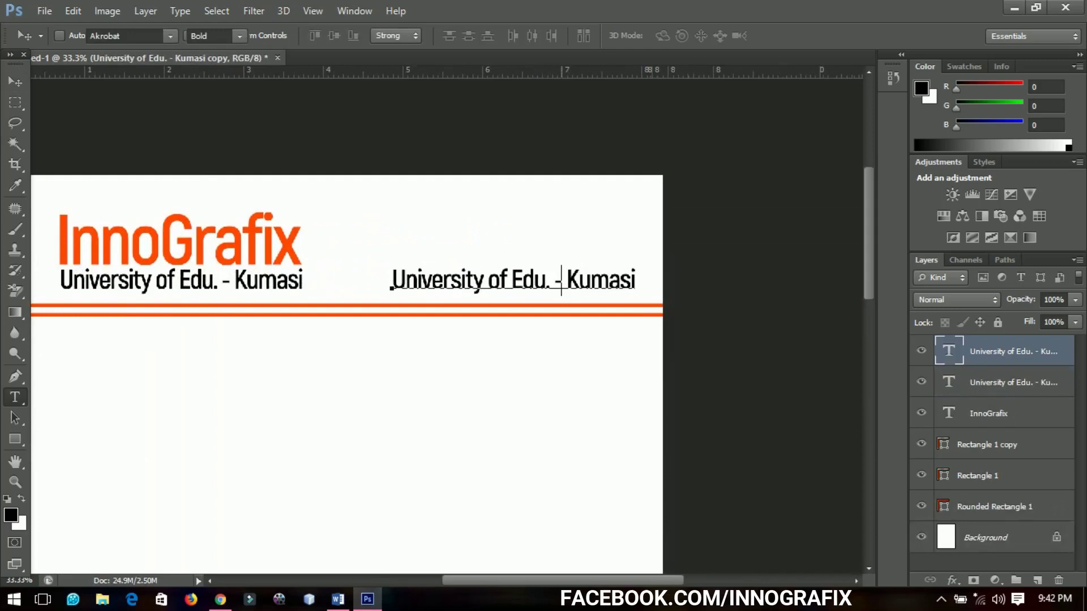
left_click(561, 280)
key("ctrl+a")
type("Date")
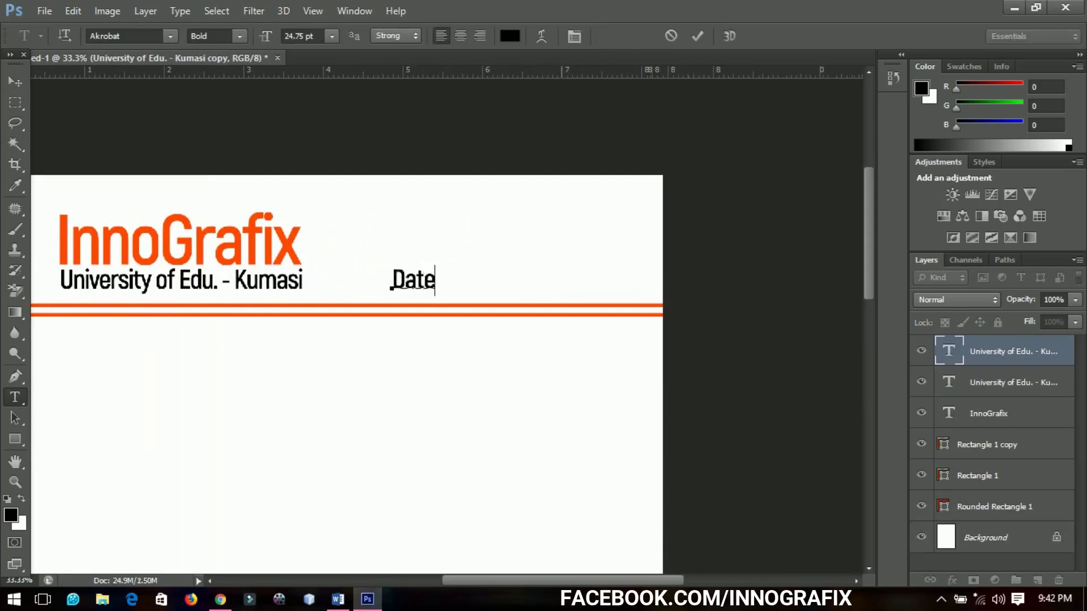
type(".................................")
type("........................")
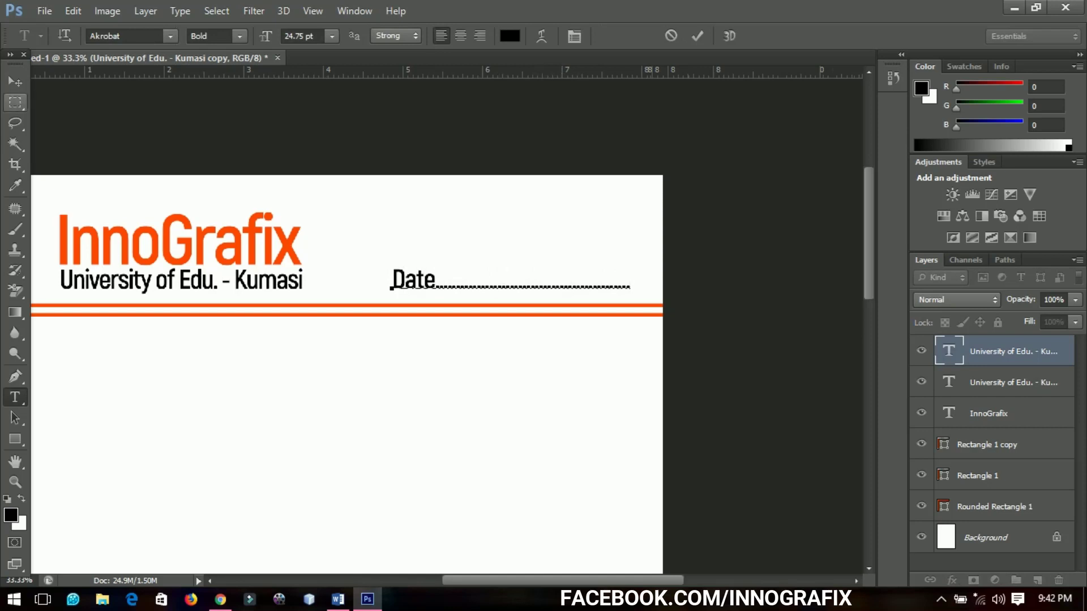
left_click(15, 81)
- Shrink the Date line and position it level with the University line
key("ctrl+t")
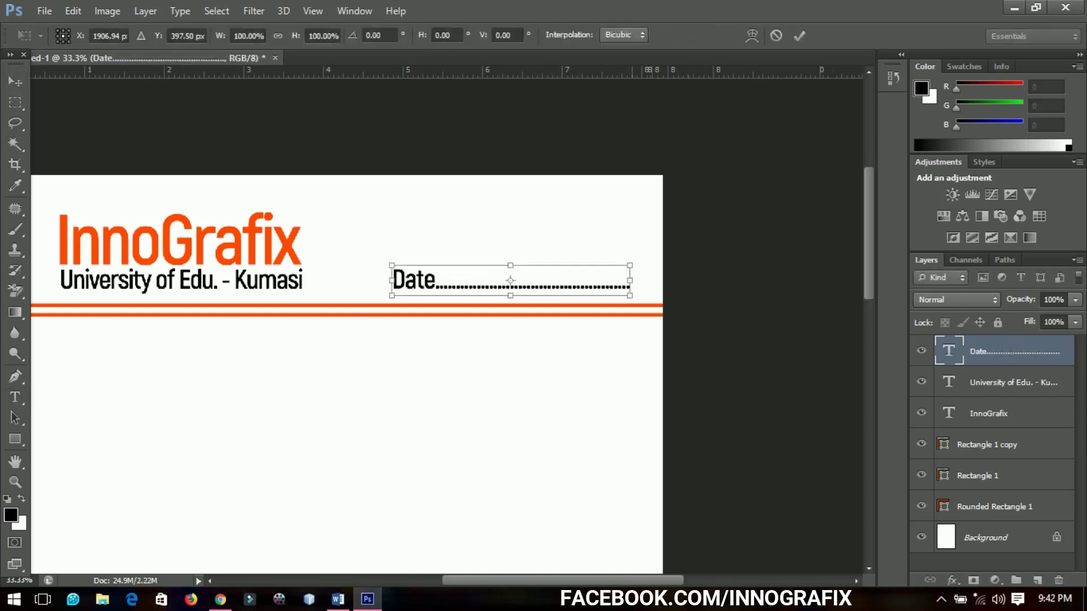
left_click_drag(392, 280, 417, 280)
key("Return")
left_click_drag(555, 271, 577, 276)
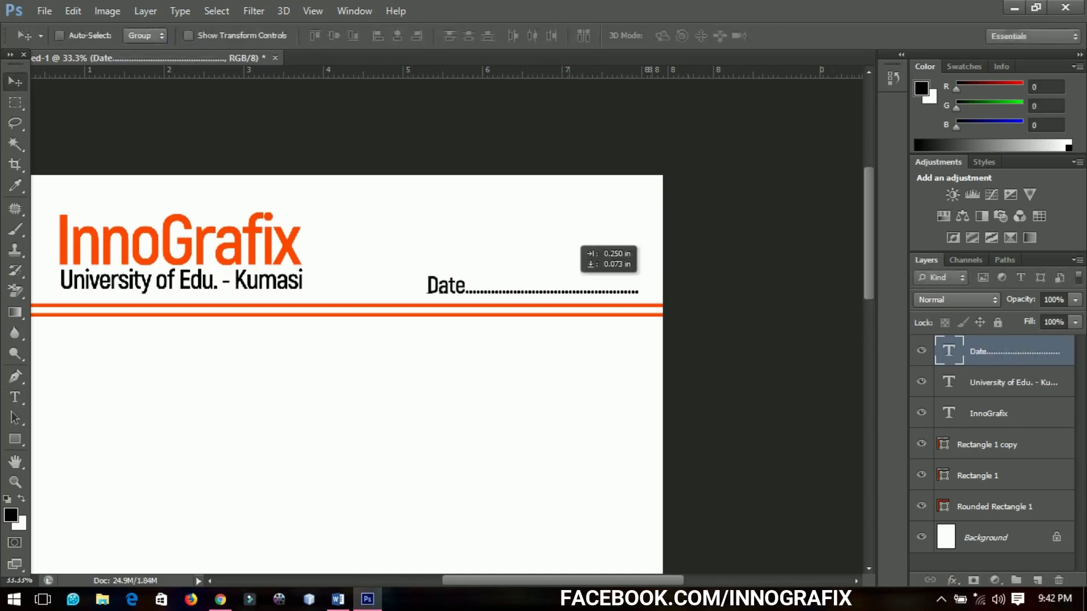
key("Right")
key("Right")
key("Right")
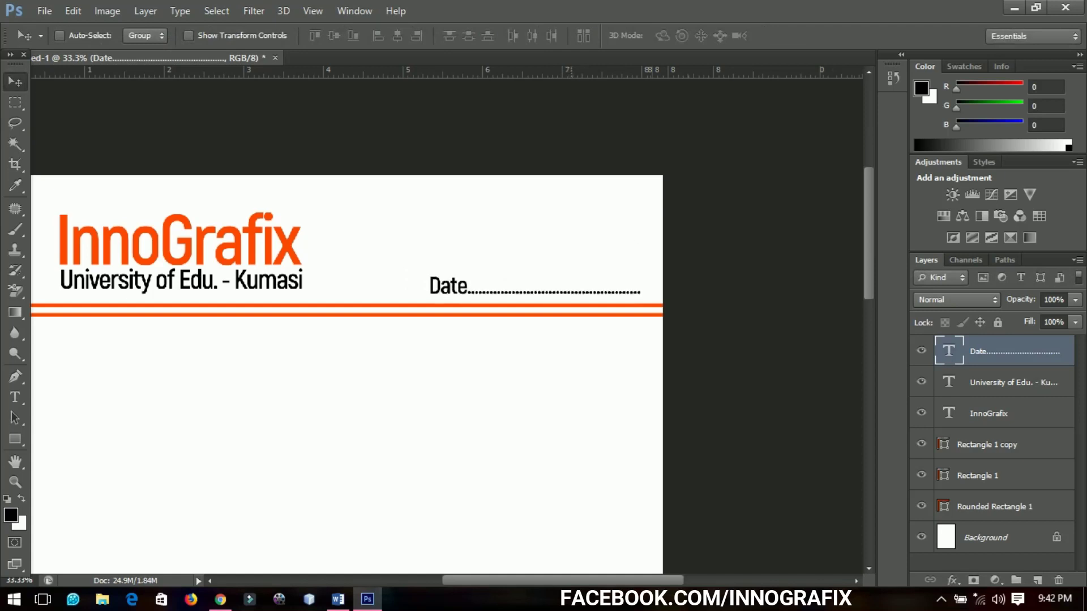
key("Down")
key("Down")
key("ctrl+0")
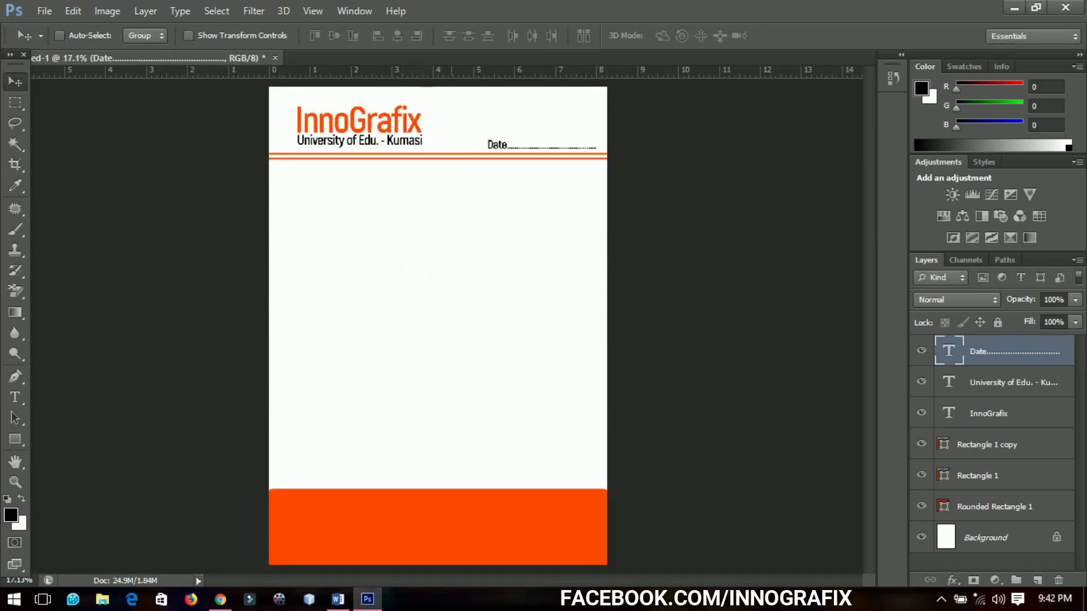
key("t")
left_click(420, 439)
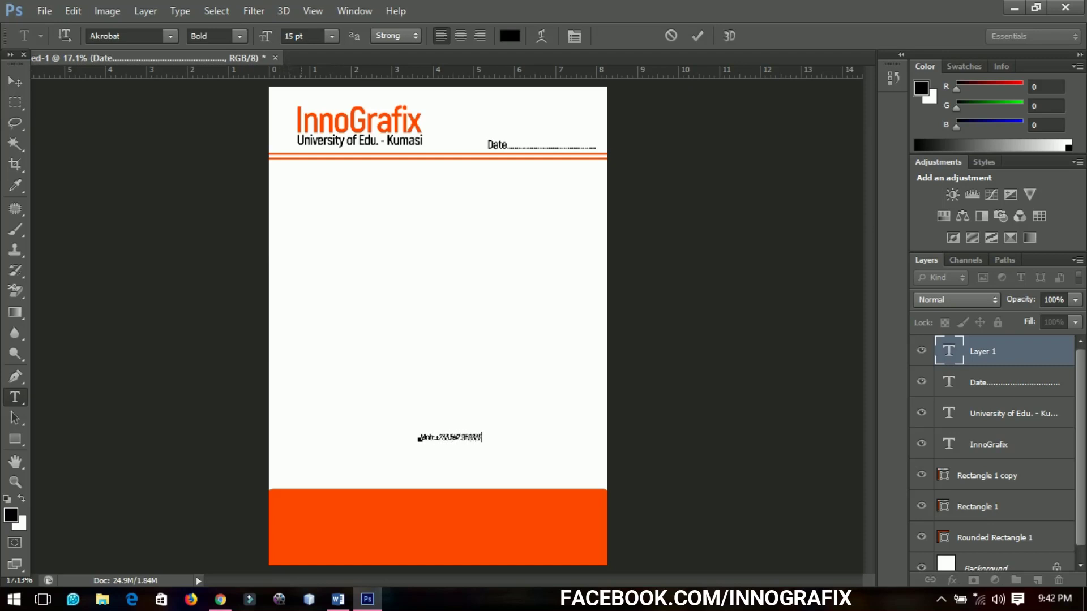
key("ctrl+a")
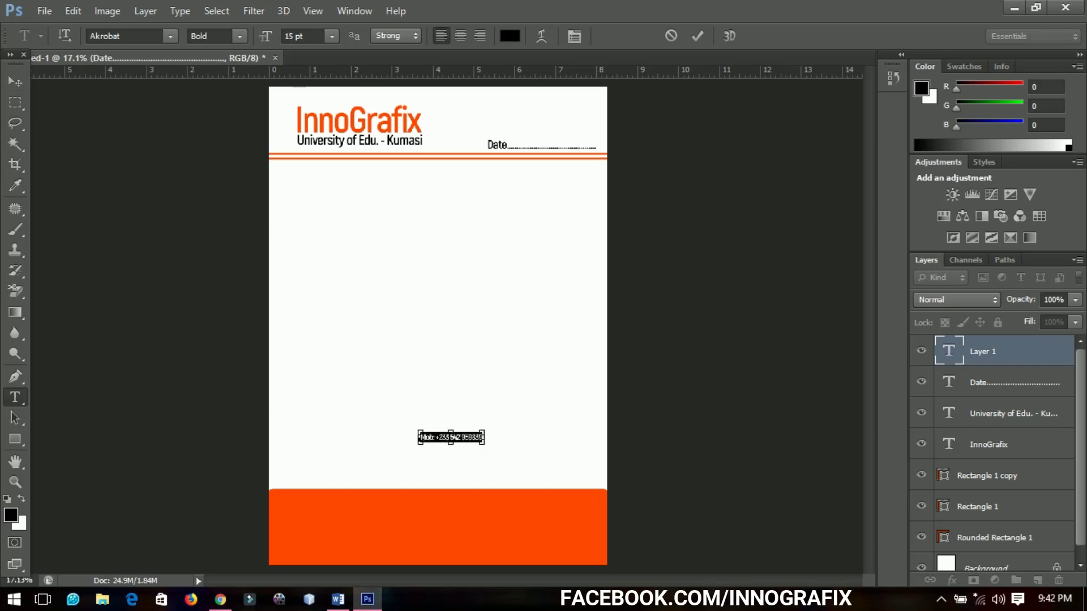
left_click(510, 36)
type("ffffff")
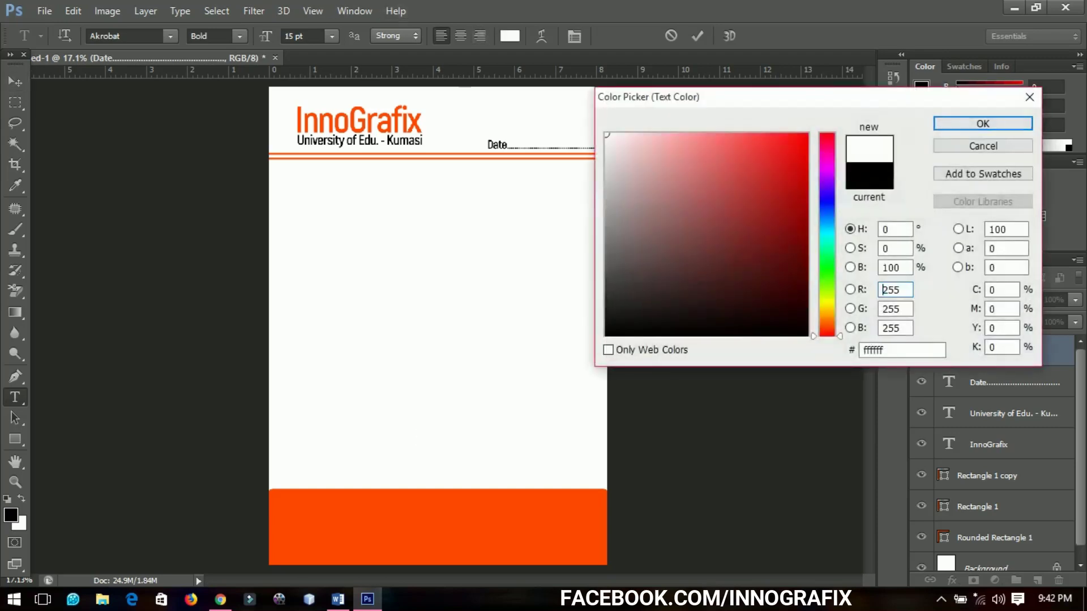
left_click(982, 124)
left_click(15, 81)
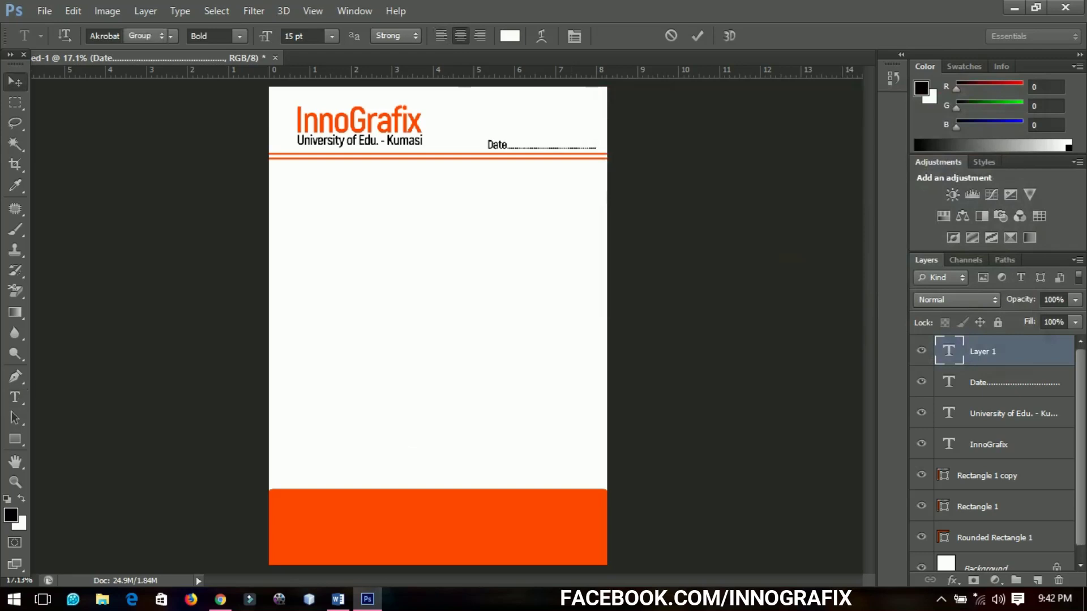
- Move the mobile line onto the orange footer bar and enlarge it
mouse_move(455, 408)
left_mouse_down()
mouse_move(455, 488)
mouse_move(471, 527)
left_mouse_up()
key("ctrl+t")
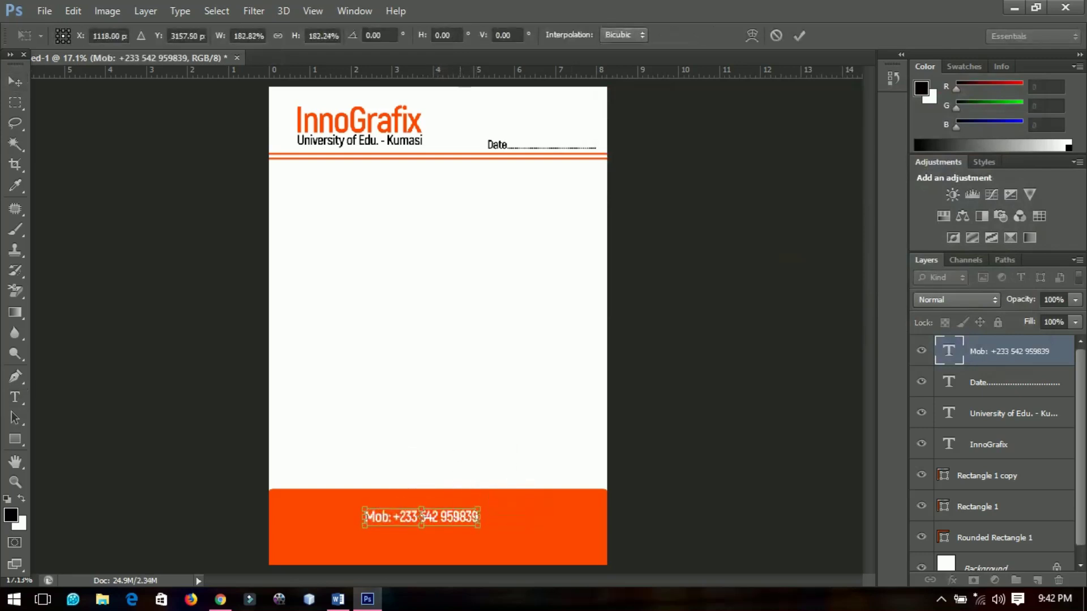
key("Return")
key("z")
left_click_drag(282, 298, 606, 562)
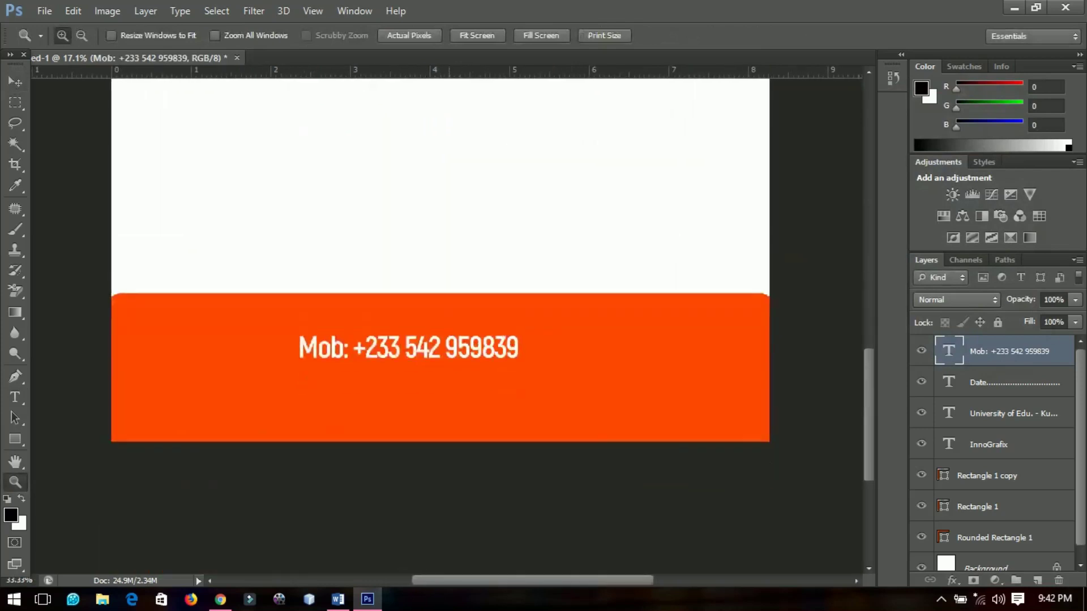
- Centre the mobile number horizontally on the page
key("v")
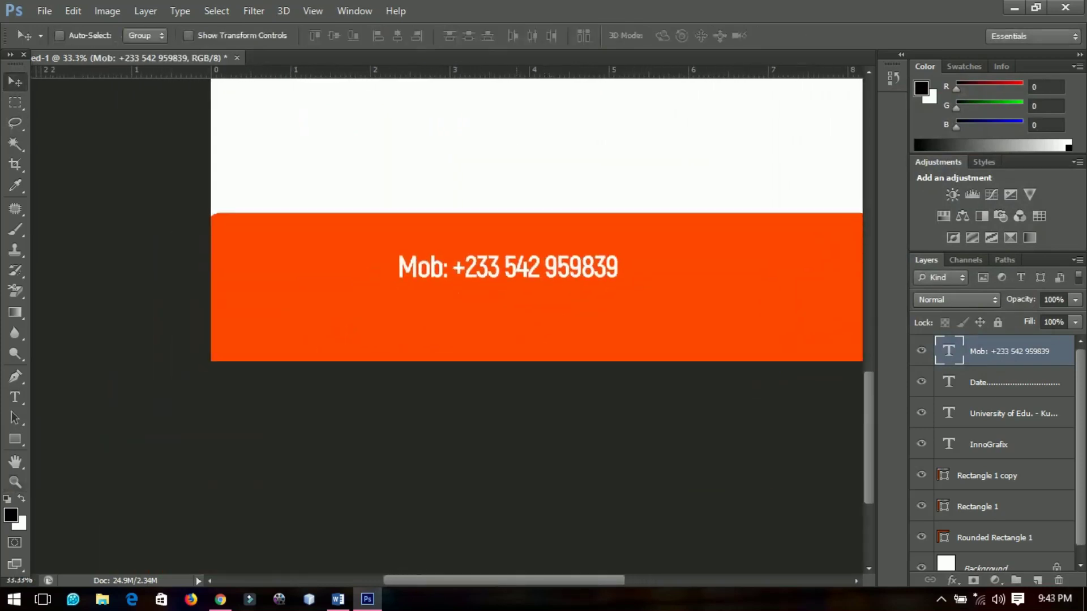
mouse_move(527, 265)
left_mouse_down()
mouse_move(567, 259)
mouse_move(478, 276)
left_mouse_up()
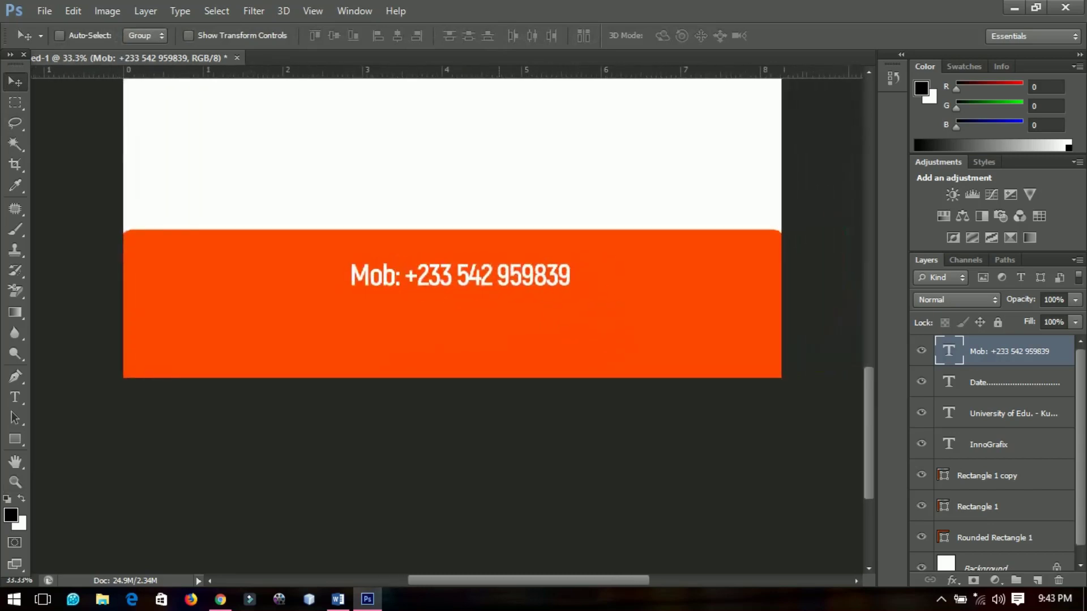
key("ctrl+a")
left_click(397, 35)
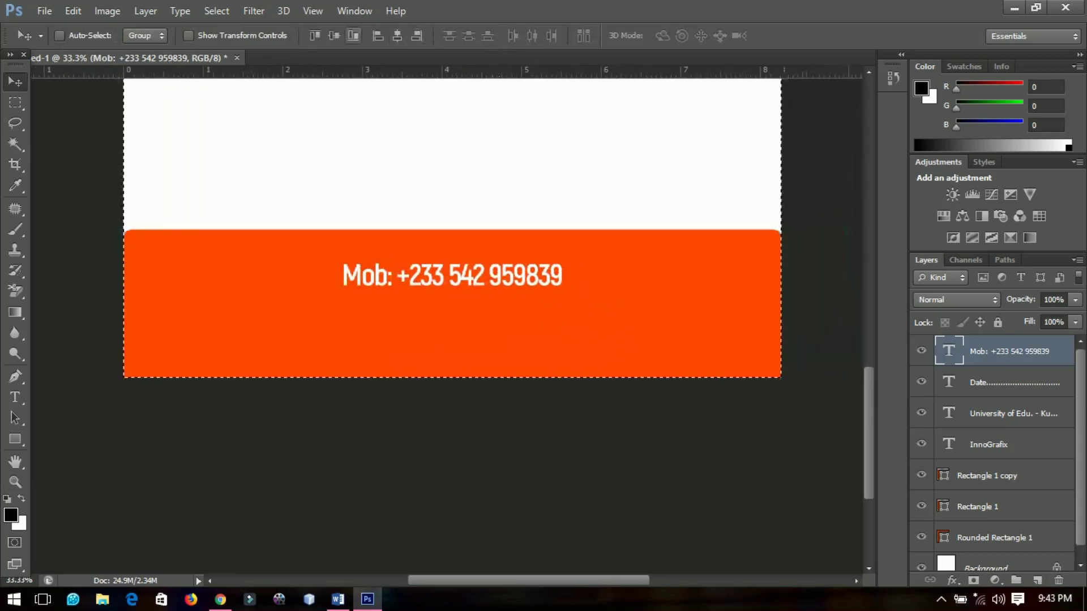
key("ctrl+d")
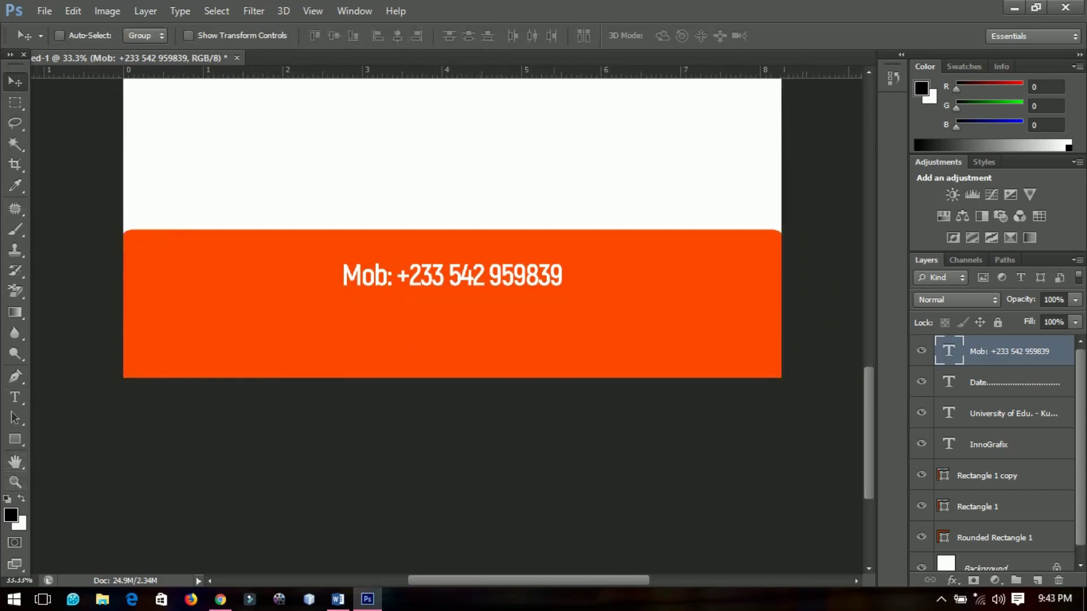
- Add an email line beneath the mobile number and nudge the footer text down
key("t")
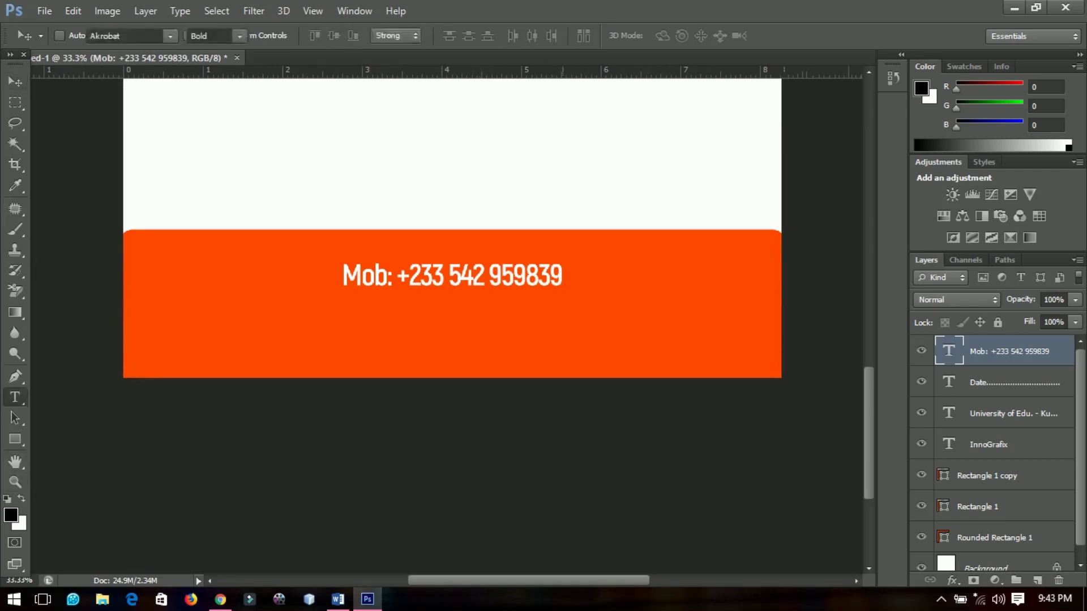
left_click(452, 279)
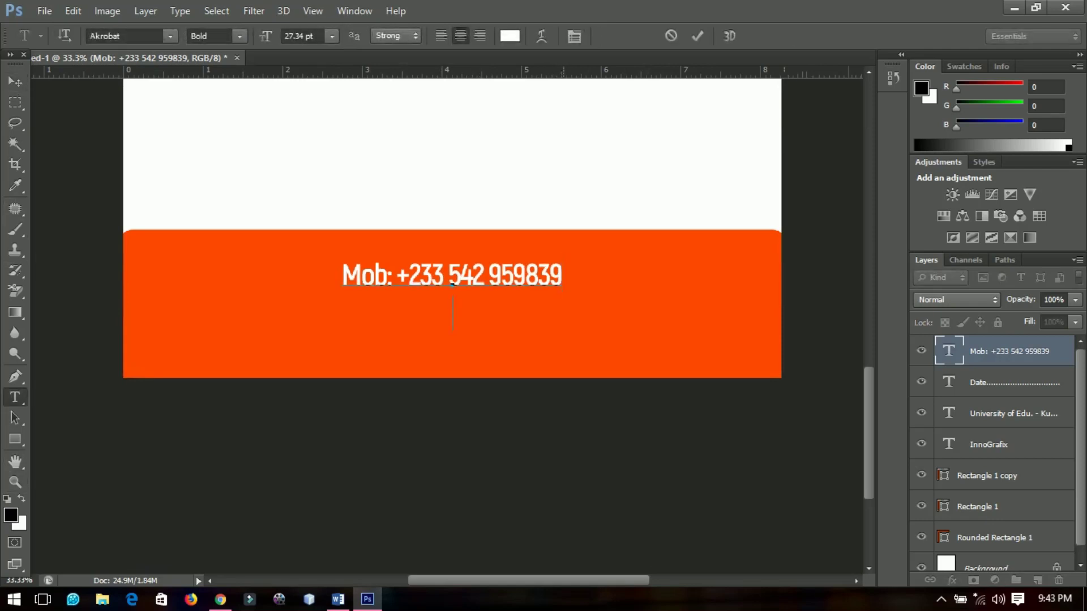
type("Email:")
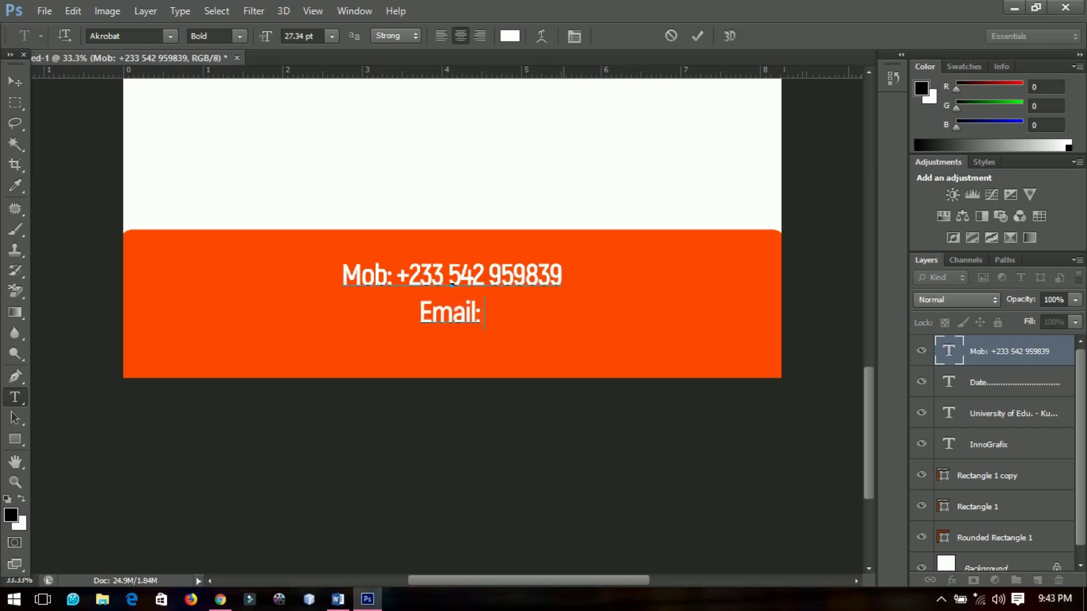
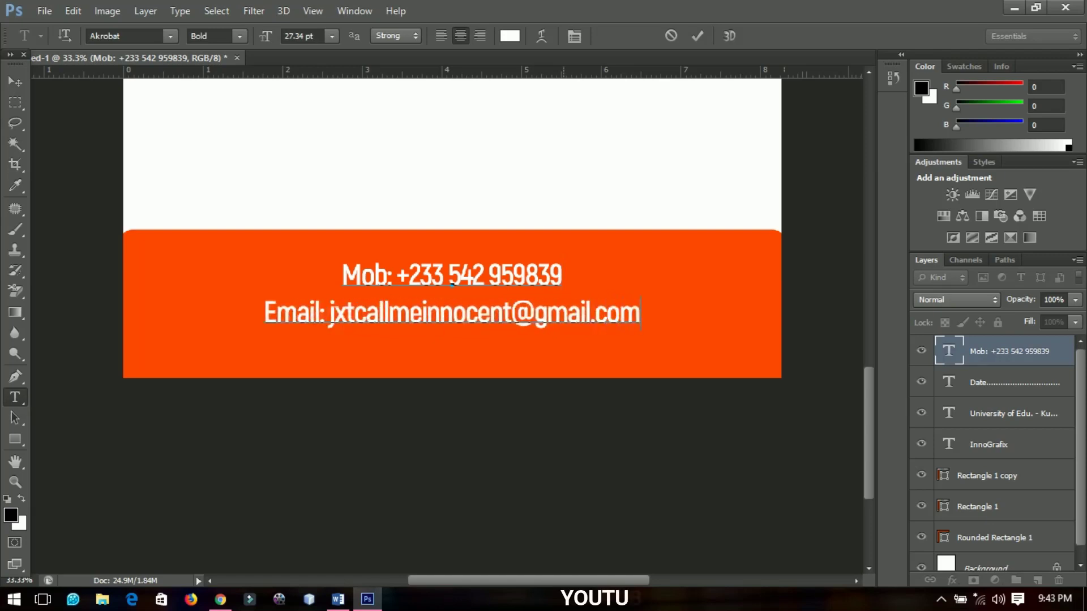
left_click(16, 82)
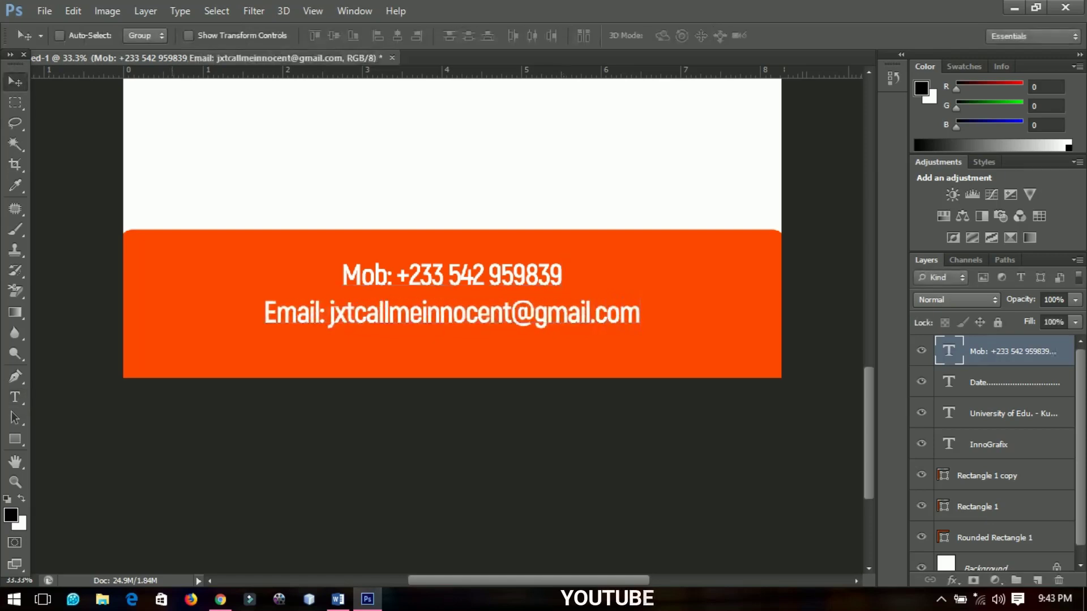
key("shift+Down")
key("shift+Down")
key("shift+Down")
key("shift+Down")
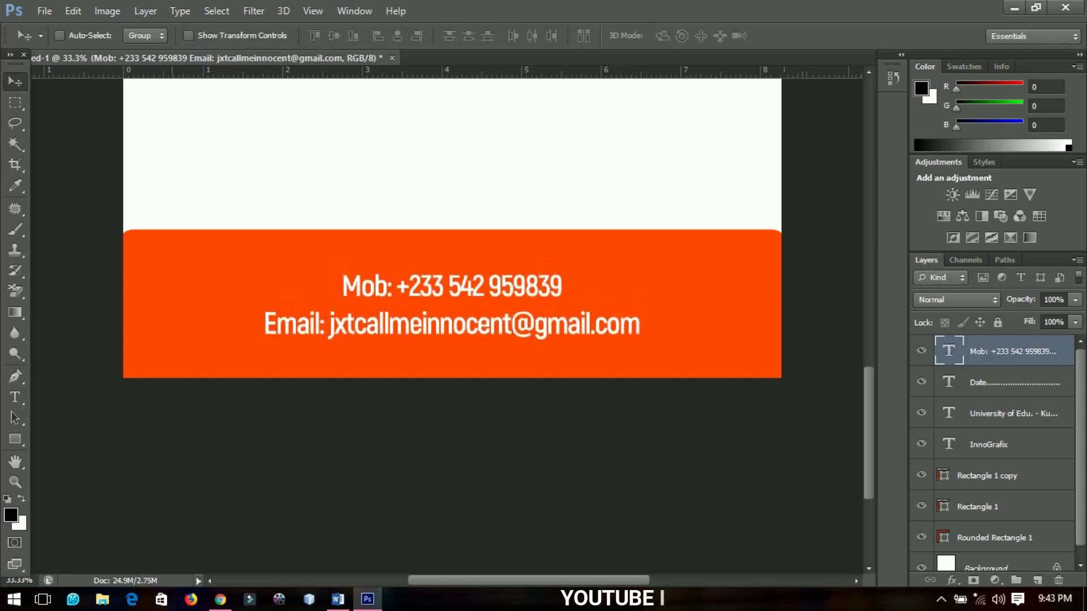
key("shift+Down")
key("ctrl+0")
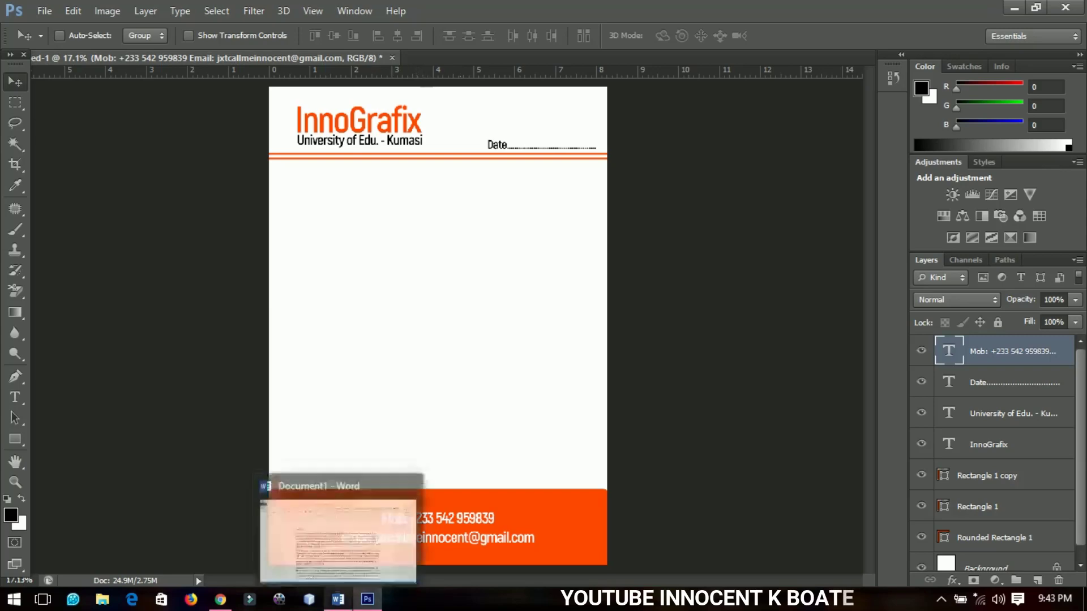
- Copy the letter body text from the Word document for pasting into Photoshop
left_click(337, 600)
key("ctrl+a")
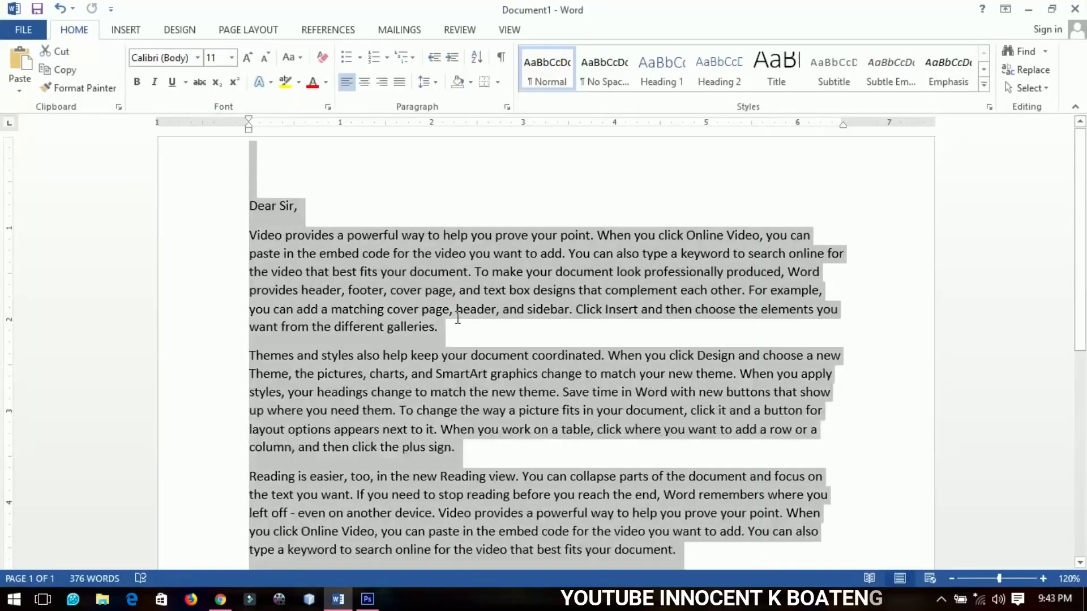
left_click(368, 599)
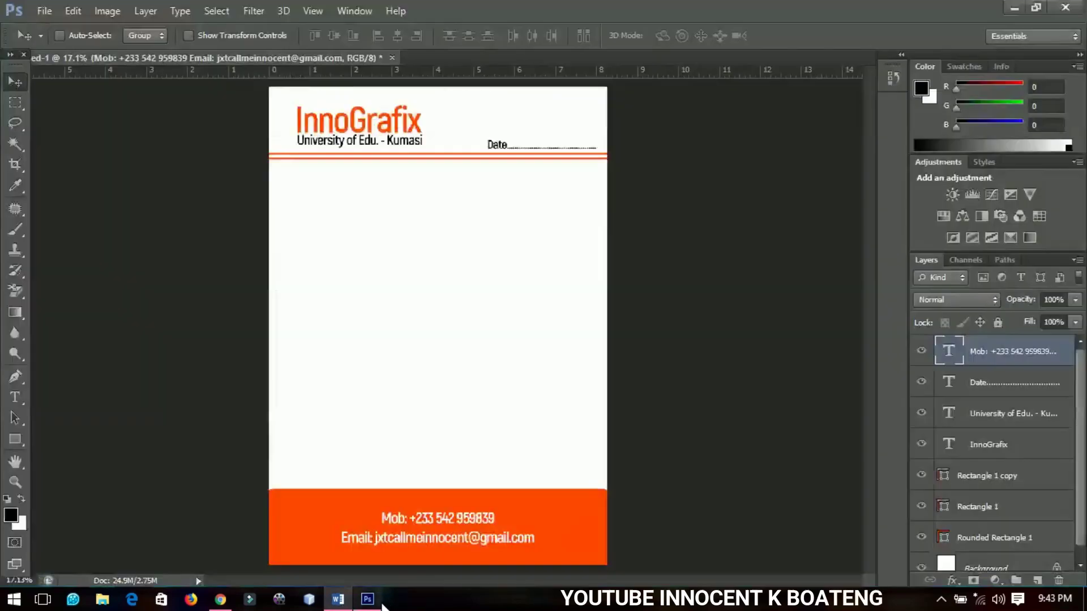
- Draw a paragraph text box across the letter body between the header and footer
left_click(16, 397)
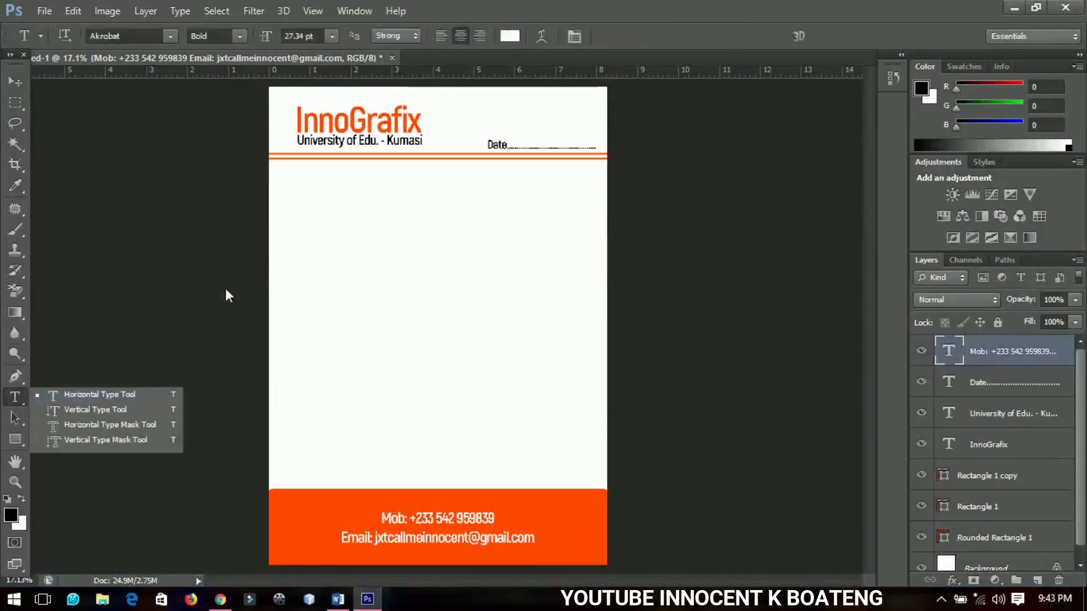
key("Escape")
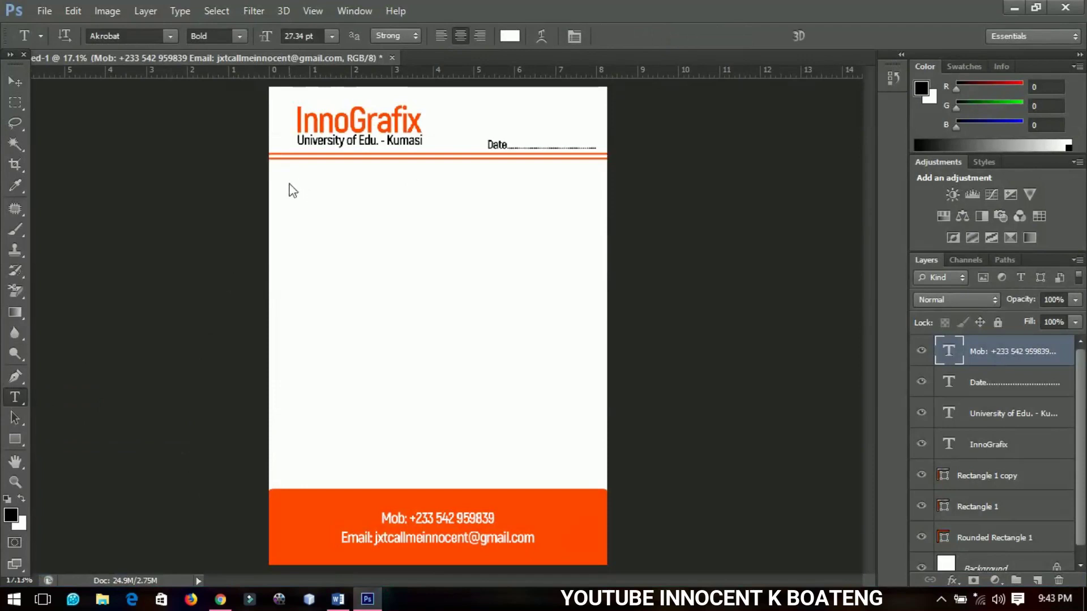
left_click_drag(285, 179, 588, 476)
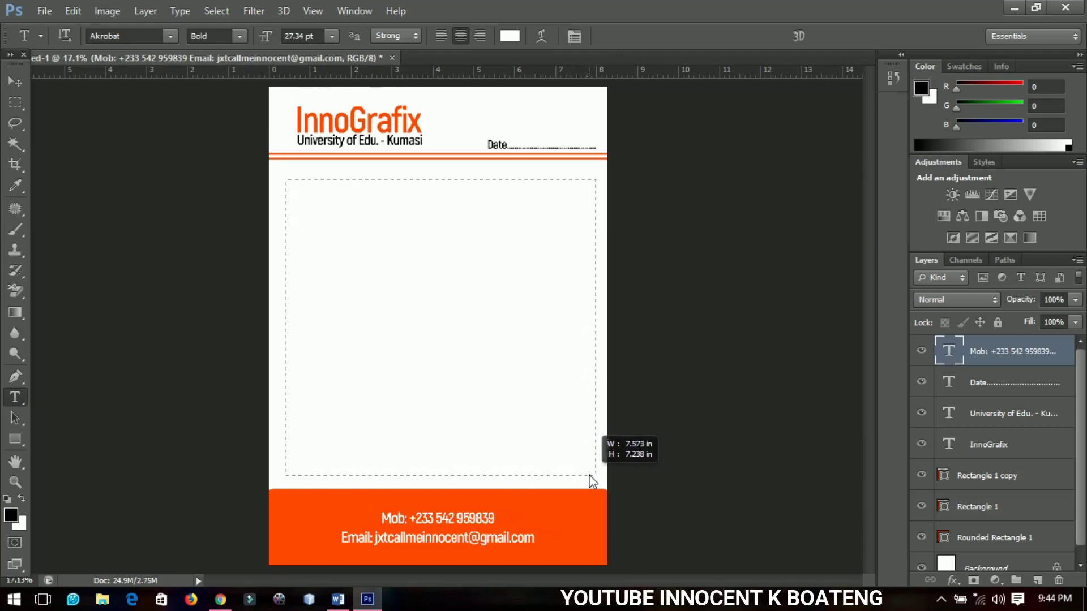
left_click_drag(588, 476, 587, 478)
- Set the body text to left-aligned Regular 14 pt and select all of it
left_click(441, 35)
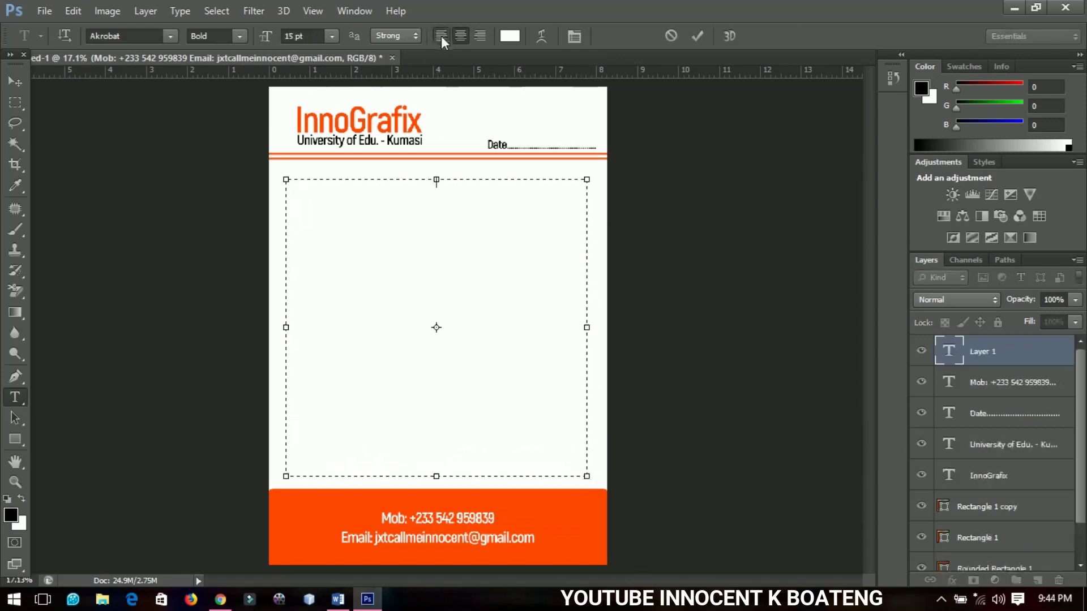
left_click(235, 37)
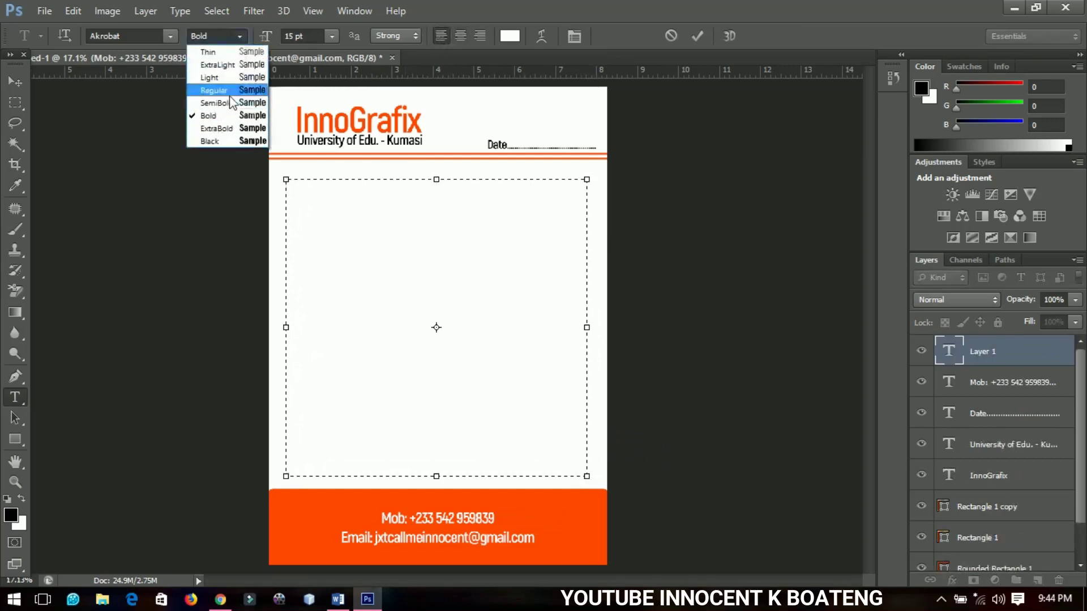
left_click(231, 92)
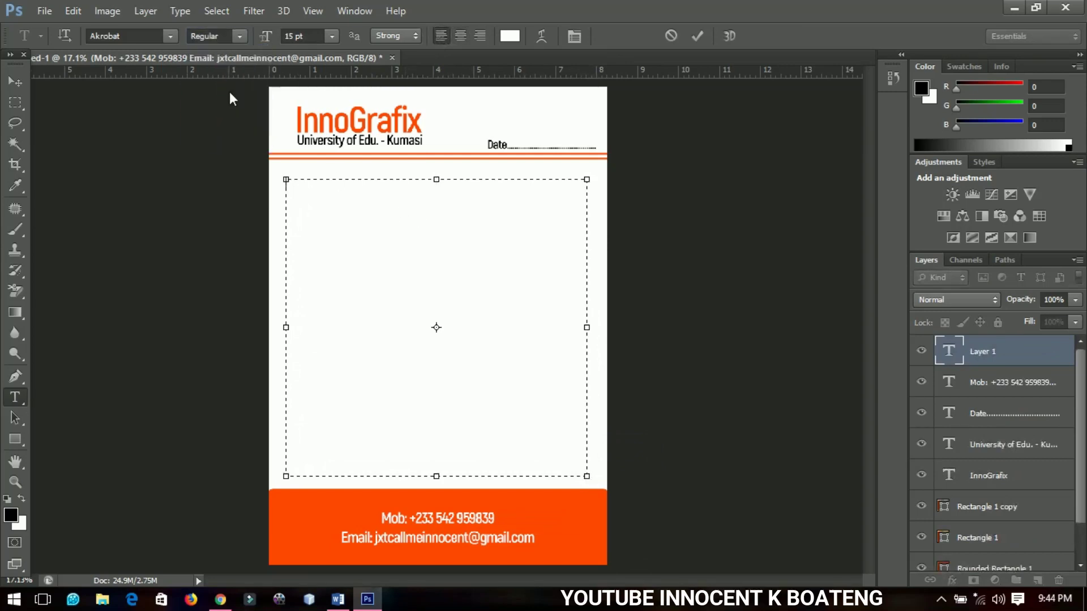
left_click(333, 36)
left_click(320, 184)
left_click(346, 237)
key("ctrl+a")
- Colour the body text dark and change its size to 16 pt
left_click(507, 37)
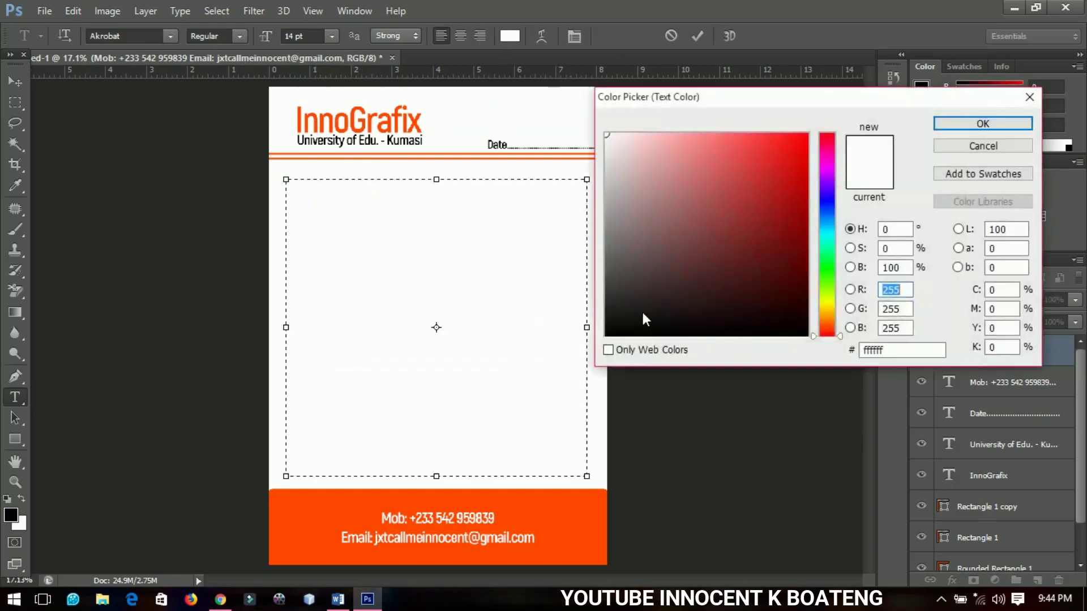
left_click(642, 313)
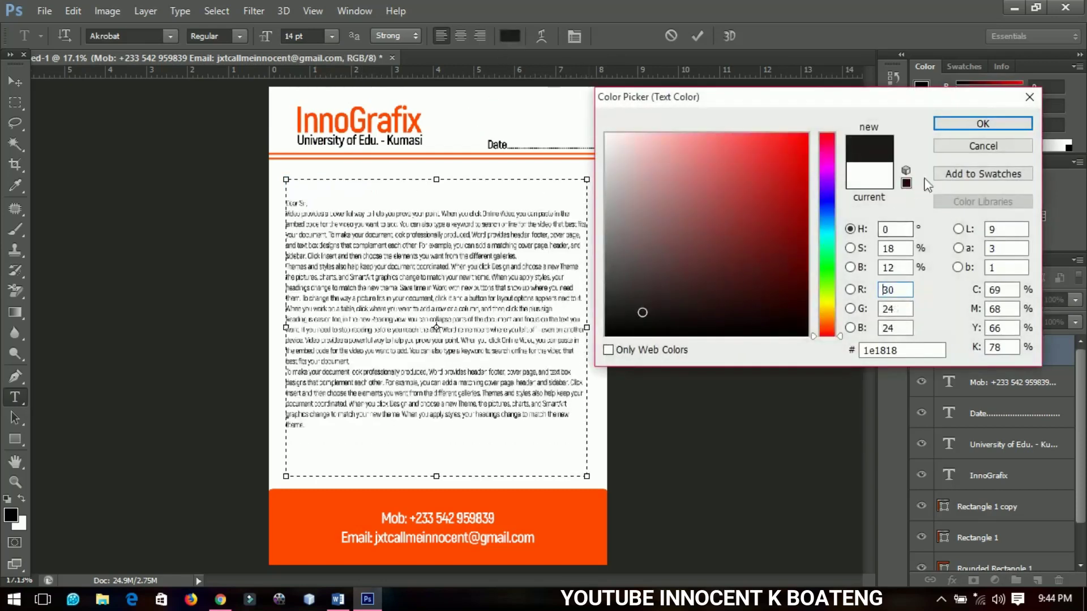
left_click(964, 128)
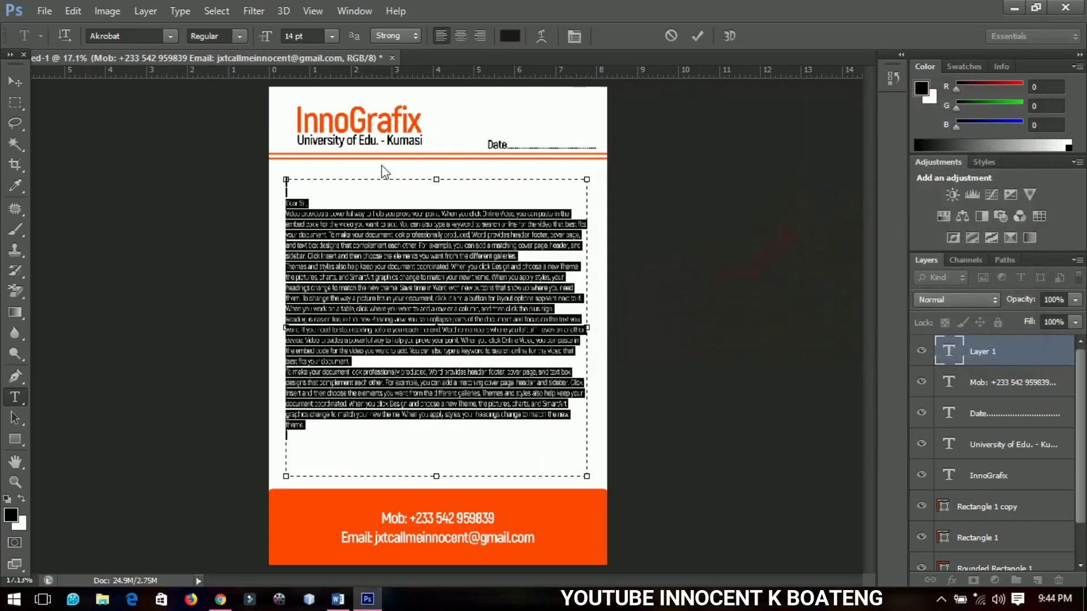
left_click(318, 35)
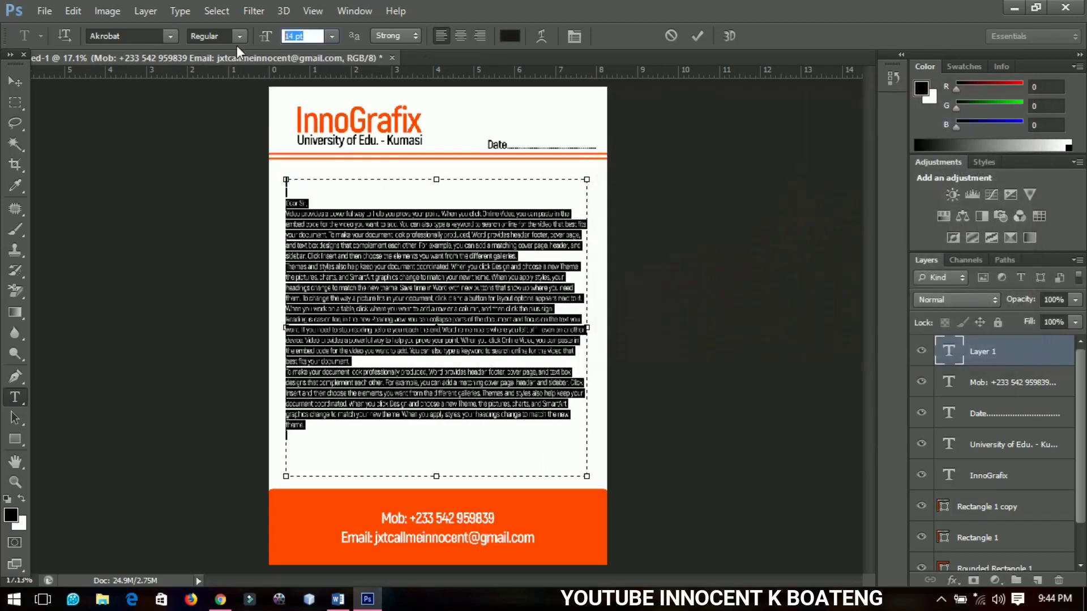
type("16")
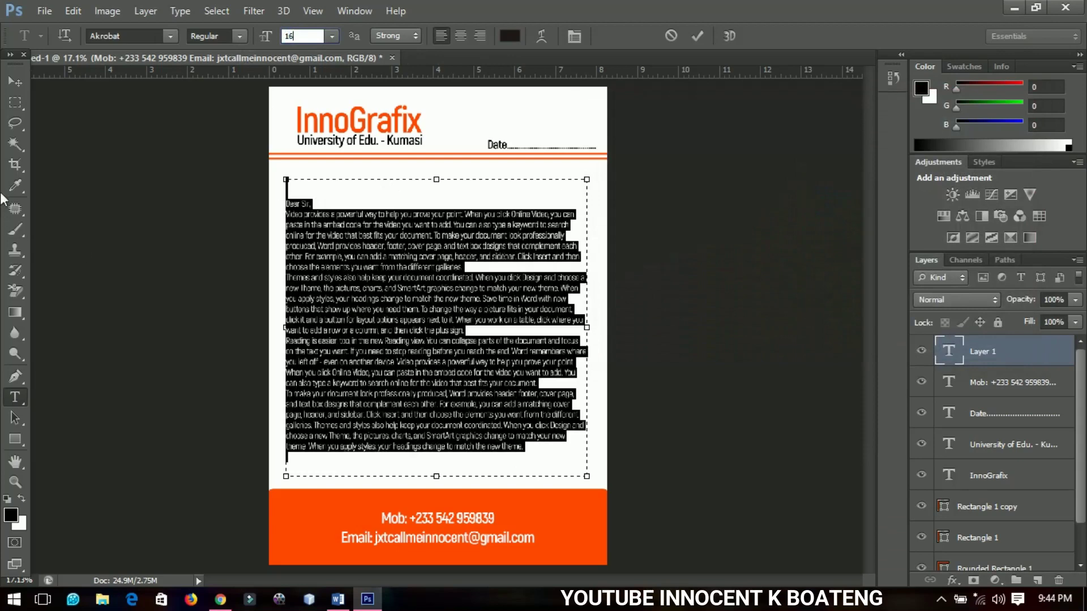
- Add blank lines after 'Dear Sir,' and the first two paragraphs, then lengthen the box
left_click(312, 256)
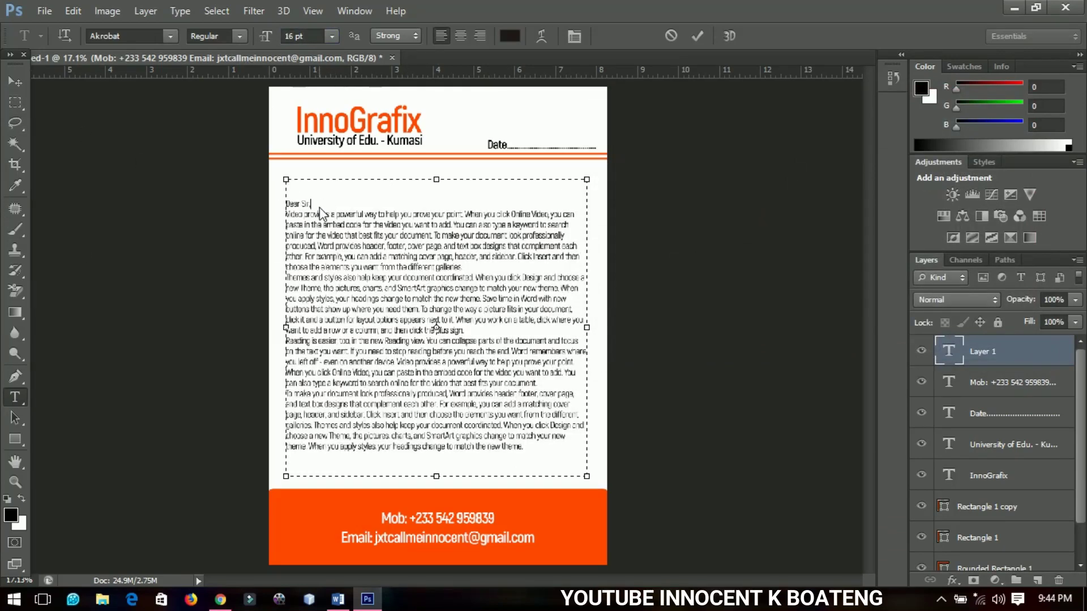
key("Return")
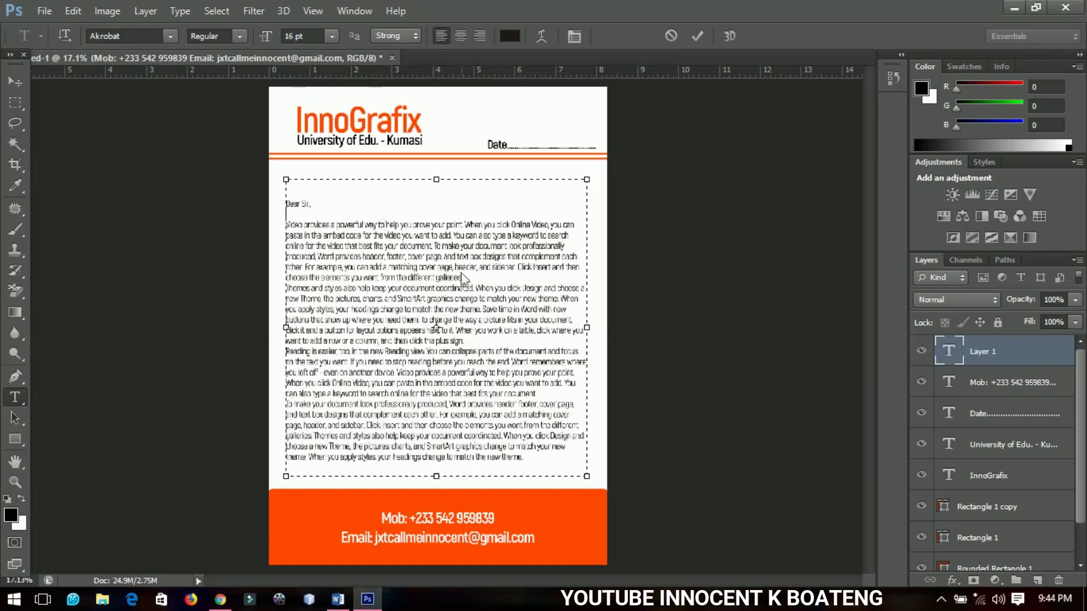
left_click(462, 277)
key("Return")
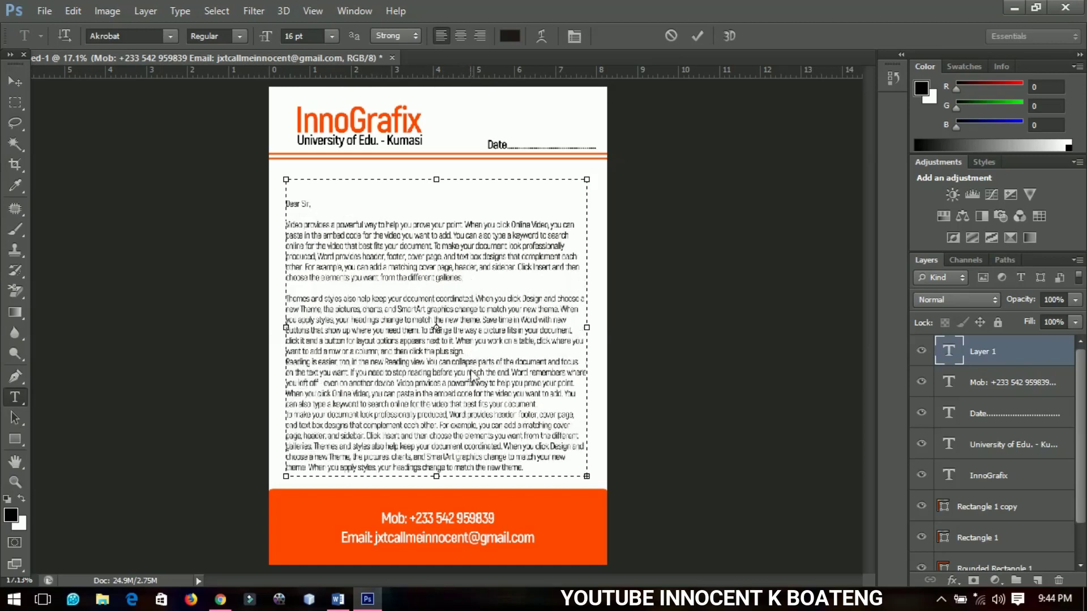
left_click(472, 353)
key("Return")
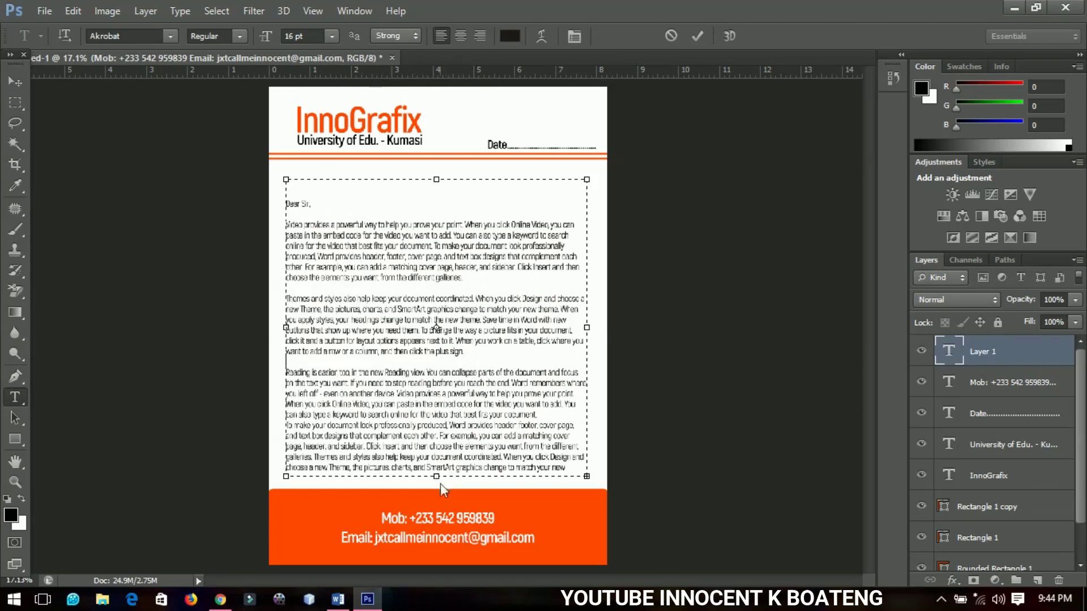
left_click_drag(437, 480, 440, 487)
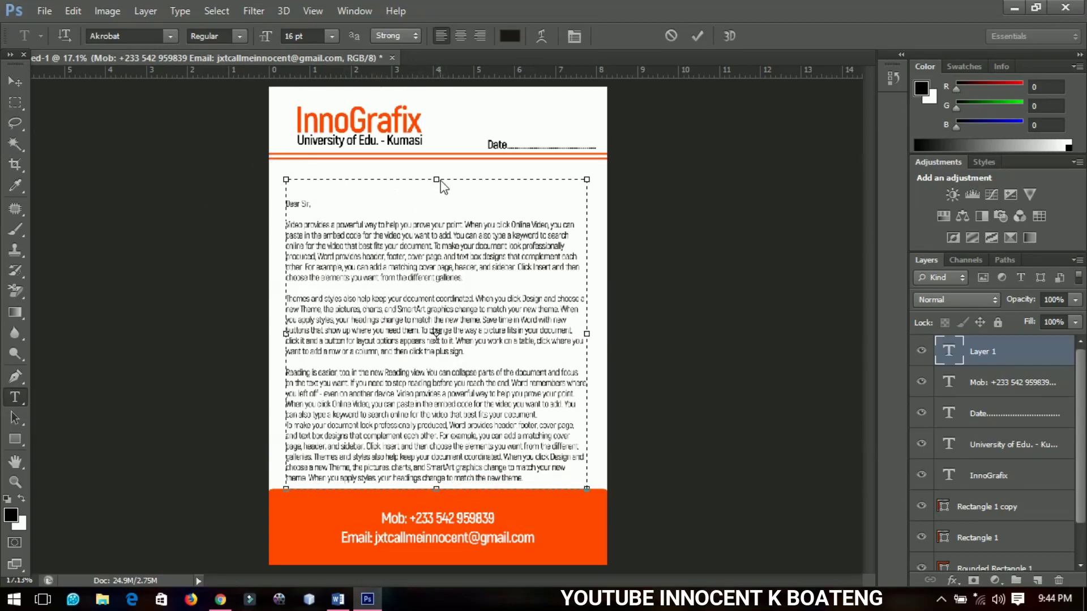
- Commit the body text, nudge it upward and zoom in on it
left_click(15, 80)
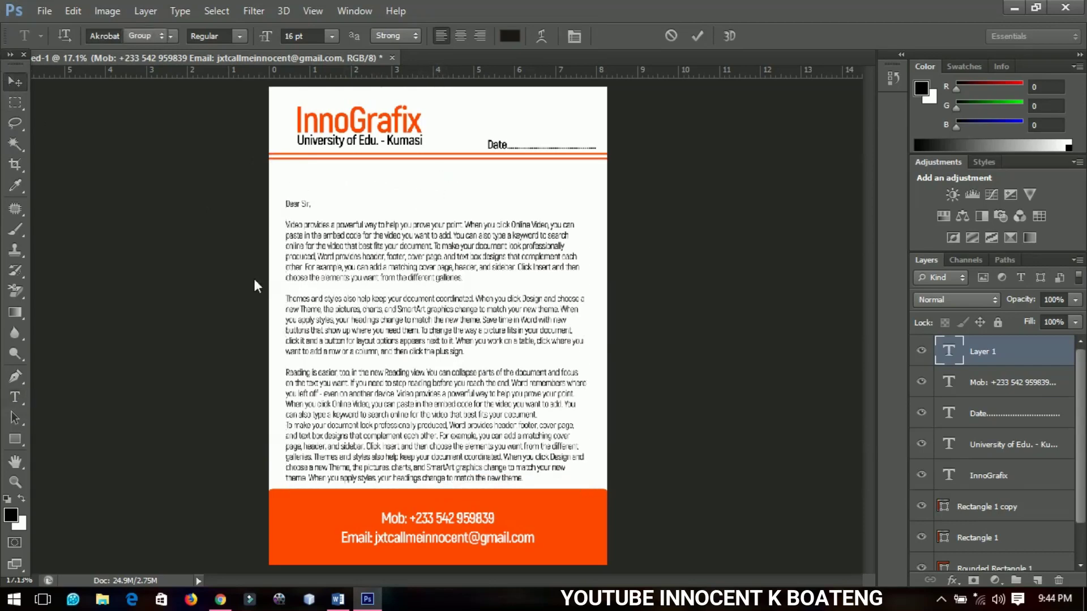
key("shift+Up")
key("shift+Up")
key("shift+Up")
key("shift+Up")
key("shift+Up")
key("shift+Up")
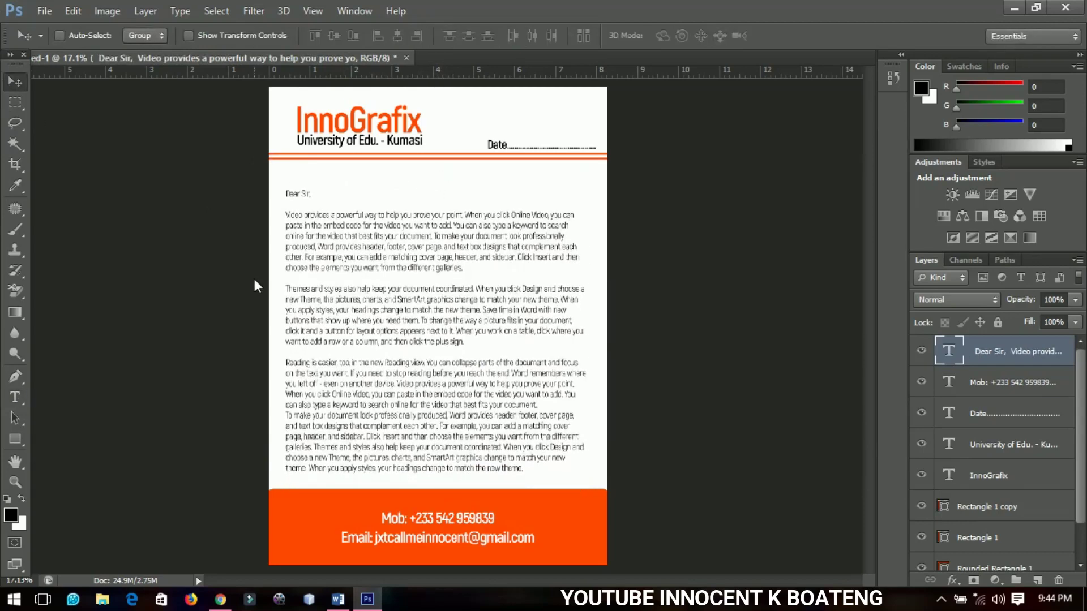
key("shift+Up")
key("shift+Up")
key("z")
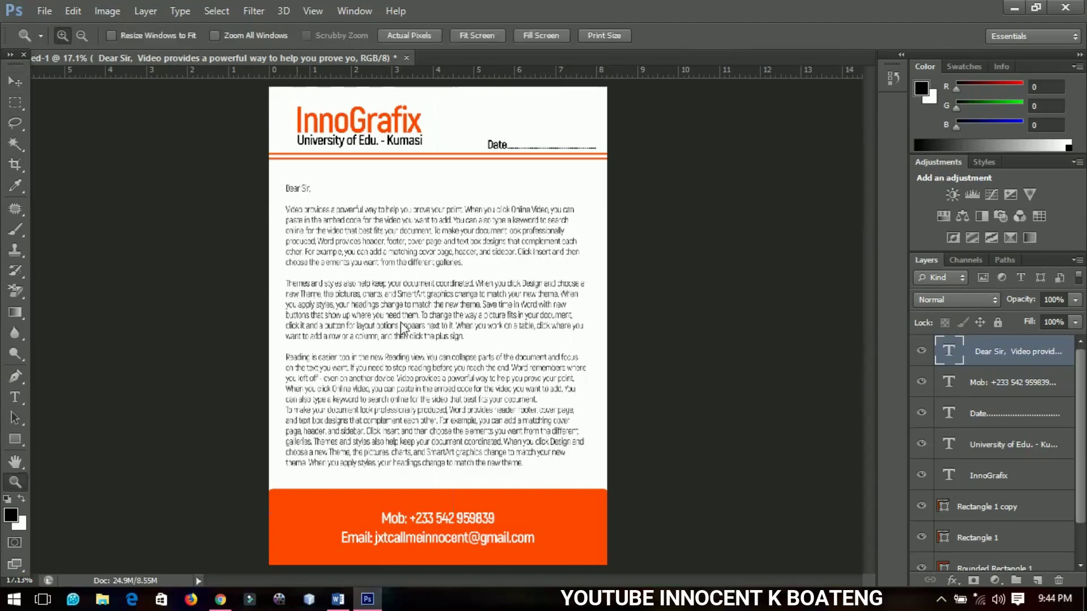
left_click(403, 329)
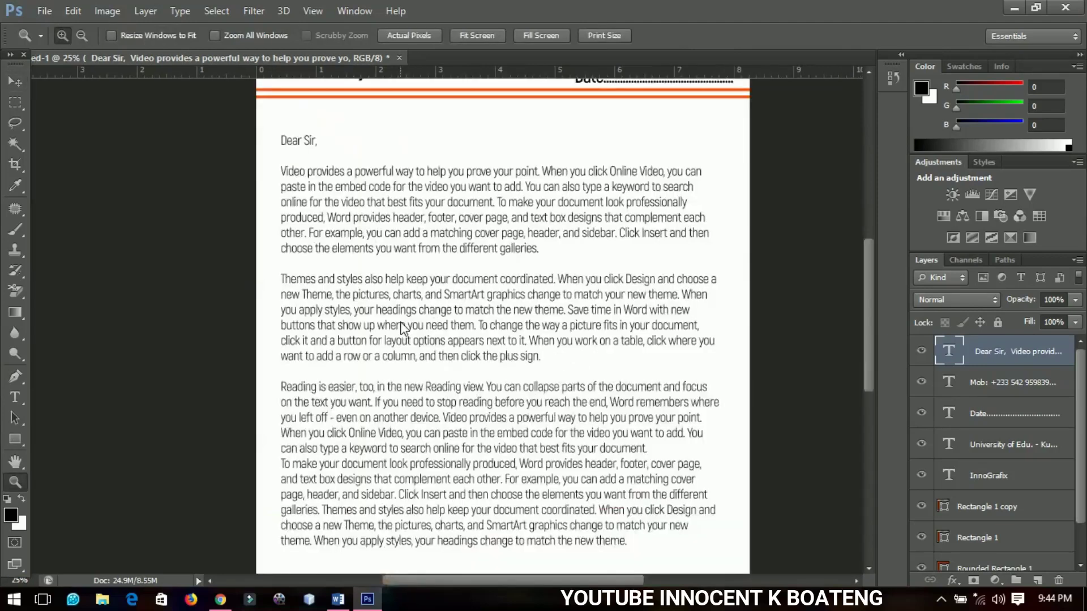
- Make all of the letter body text SemiBold
key("t")
left_click(554, 382)
key("ctrl+a")
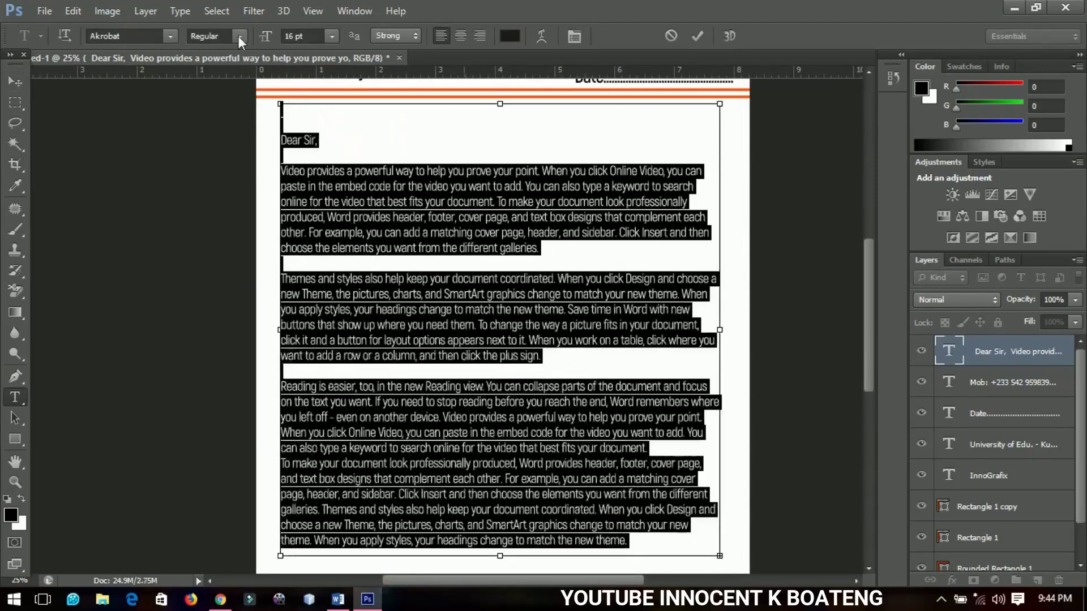
left_click(241, 35)
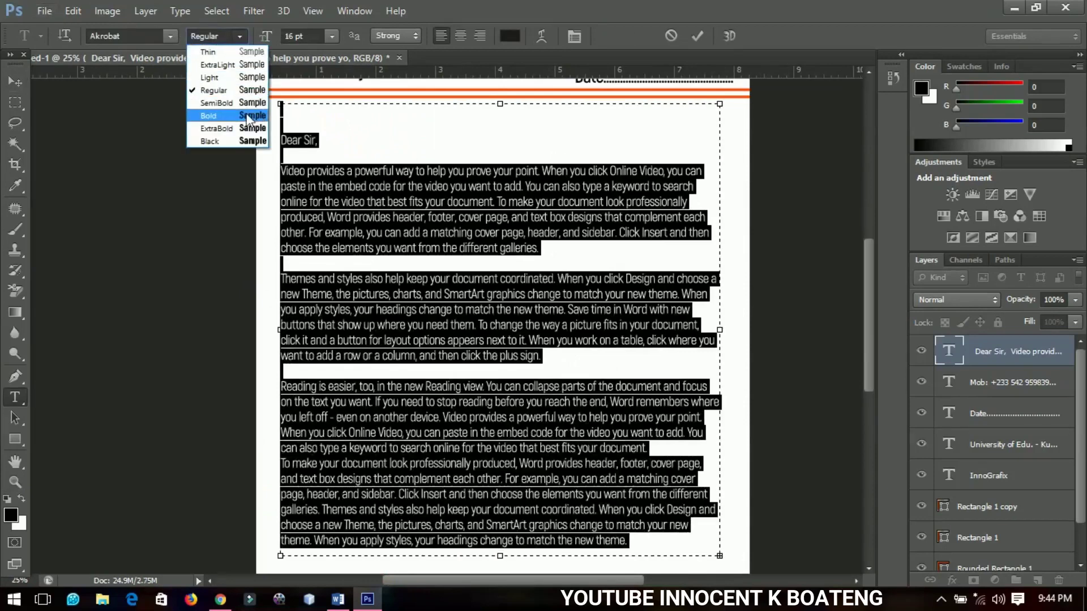
left_click(217, 112)
left_click(15, 81)
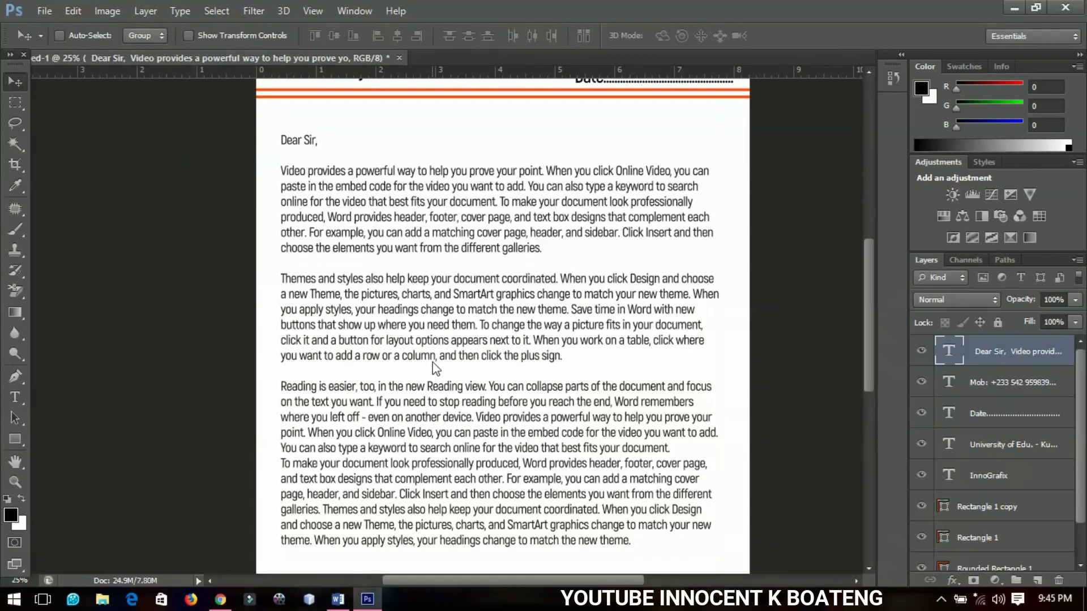
- Nudge the body up slightly and add a blank line before the final paragraph
key("shift+Up")
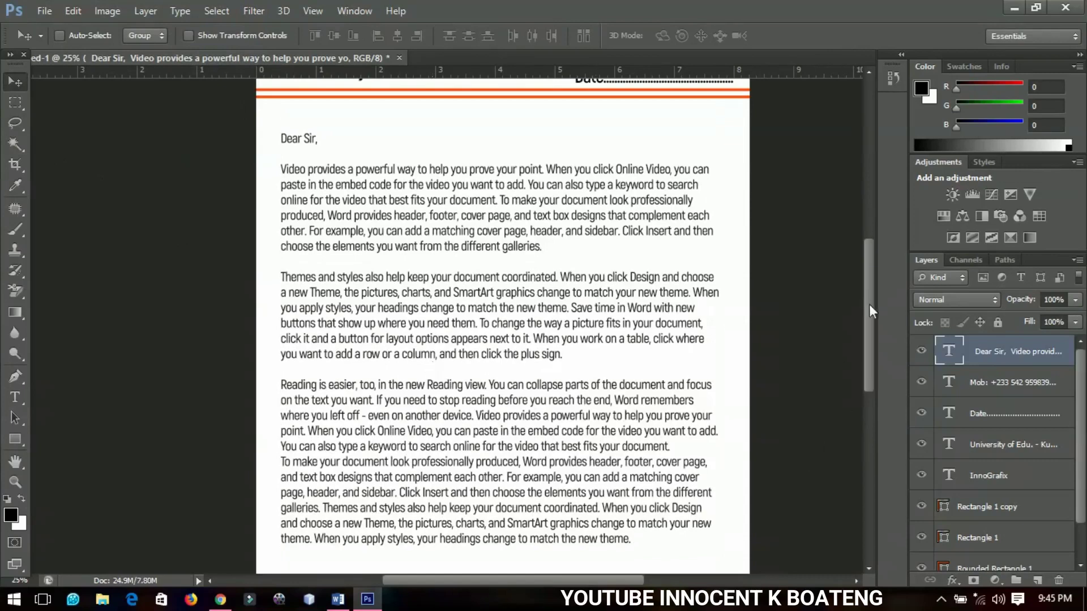
left_click_drag(863, 296, 870, 327)
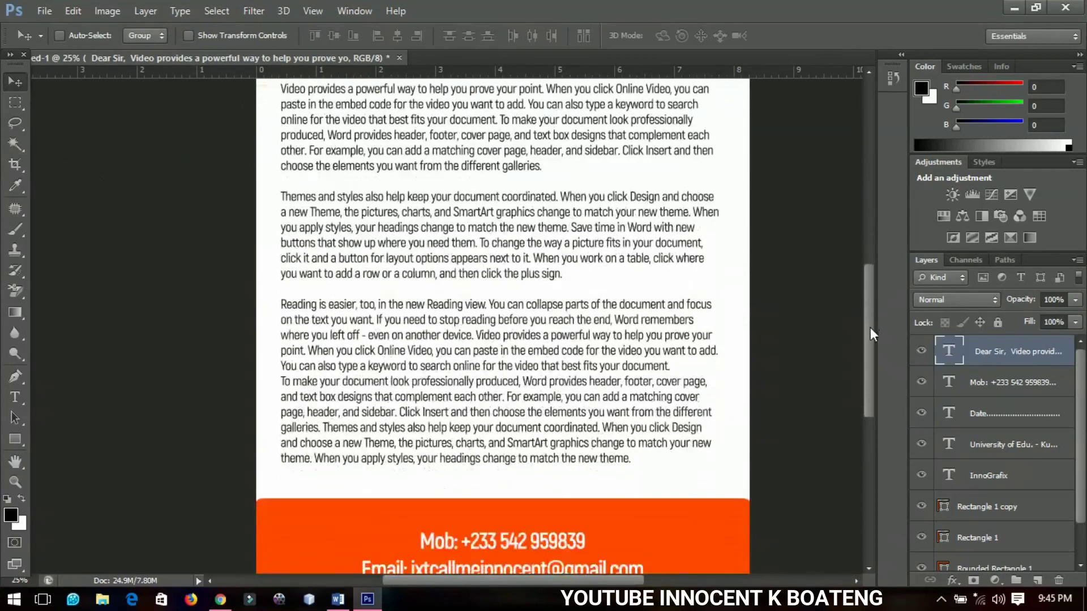
left_click(676, 370)
key("Return")
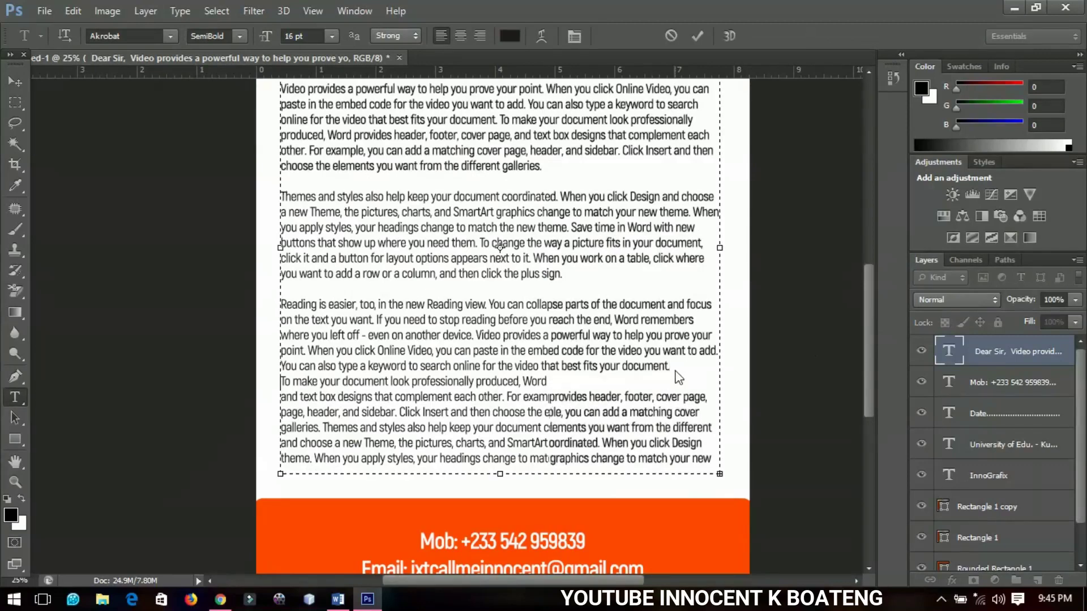
left_click(13, 78)
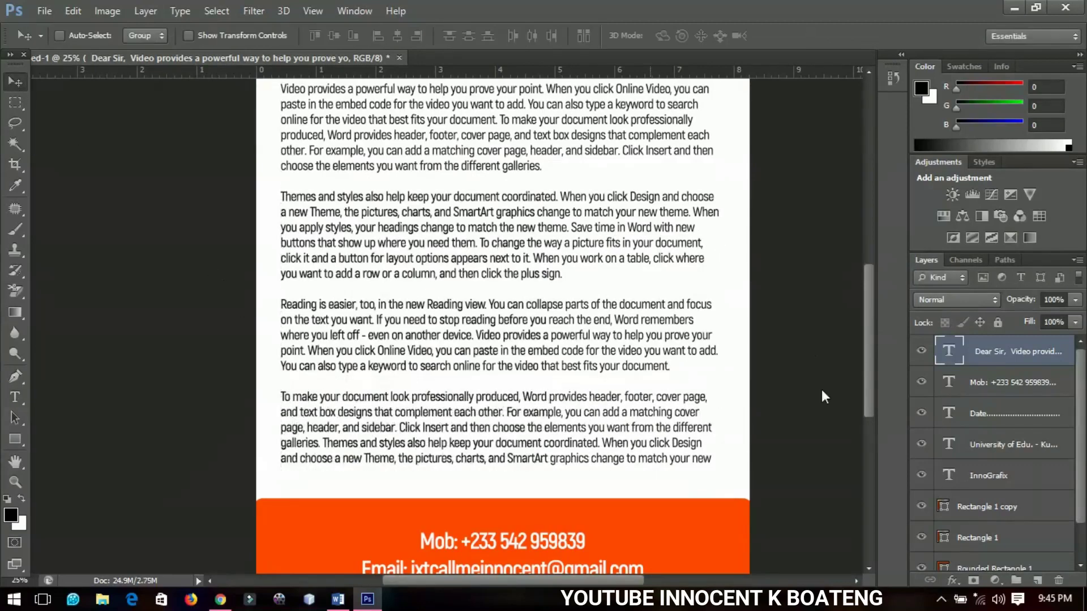
mouse_move(868, 378)
left_mouse_down()
mouse_move(866, 321)
mouse_move(869, 419)
mouse_move(854, 323)
mouse_move(854, 402)
mouse_move(848, 380)
mouse_move(845, 300)
mouse_move(849, 396)
mouse_move(829, 319)
left_mouse_up()
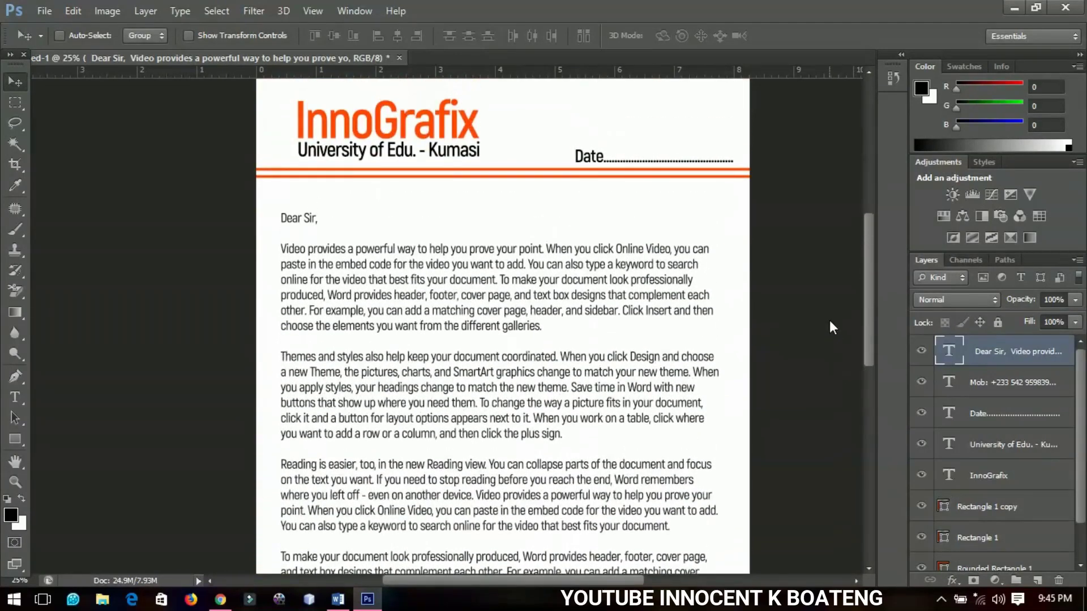
mouse_move(866, 312)
left_mouse_down()
mouse_move(866, 400)
mouse_move(872, 331)
left_mouse_up()
- View the letter at Actual Pixels, then Fit on Screen
key("z")
right_click(641, 315)
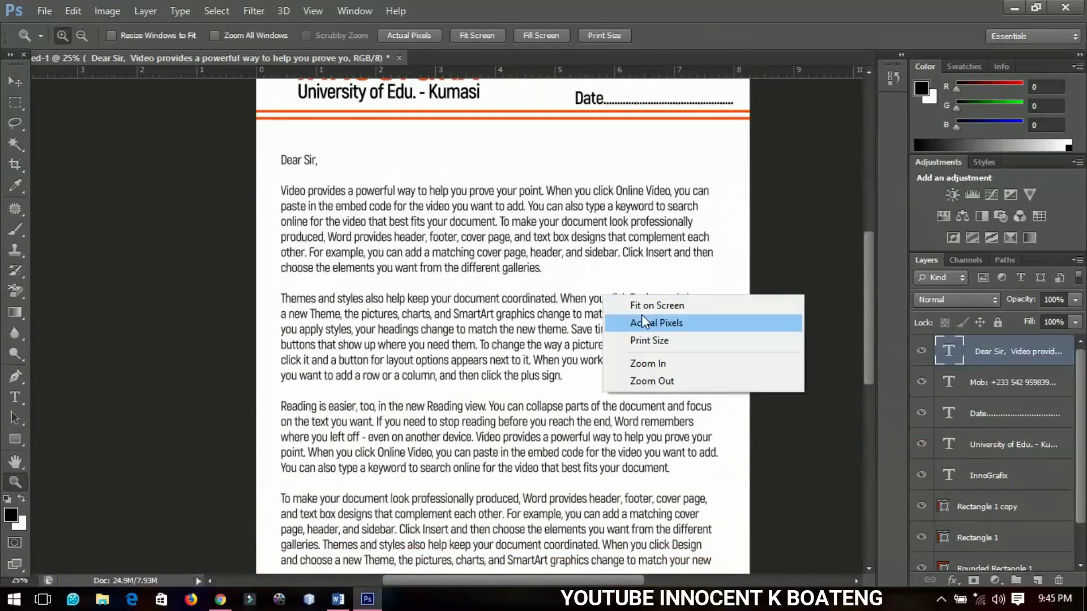
left_click(643, 313)
right_click(609, 277)
left_click(640, 285)
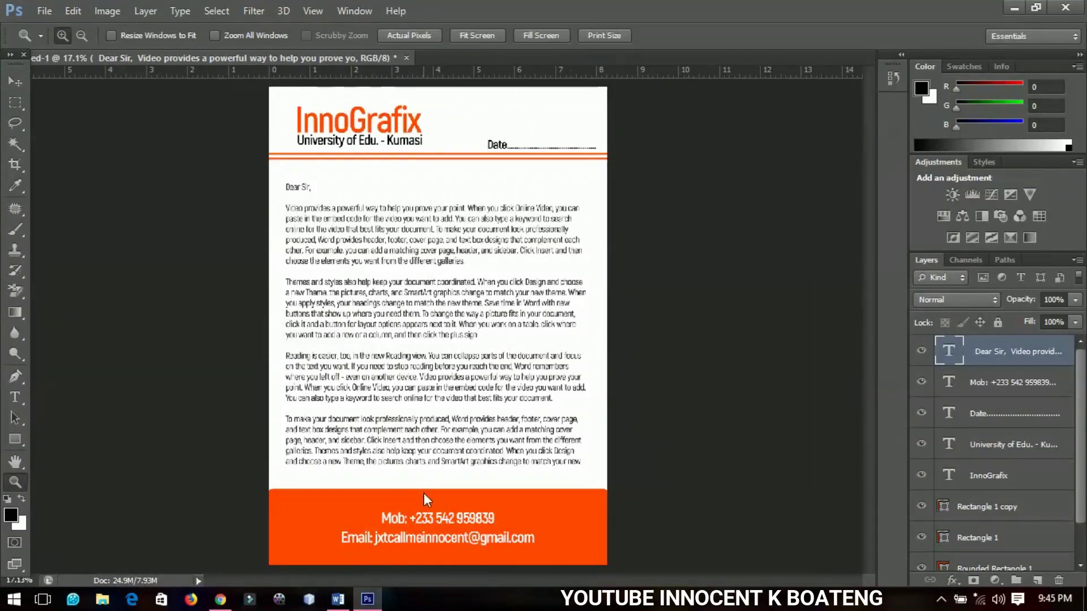
- Zoom into the letter body, then fit the whole page on screen again
left_click(409, 300)
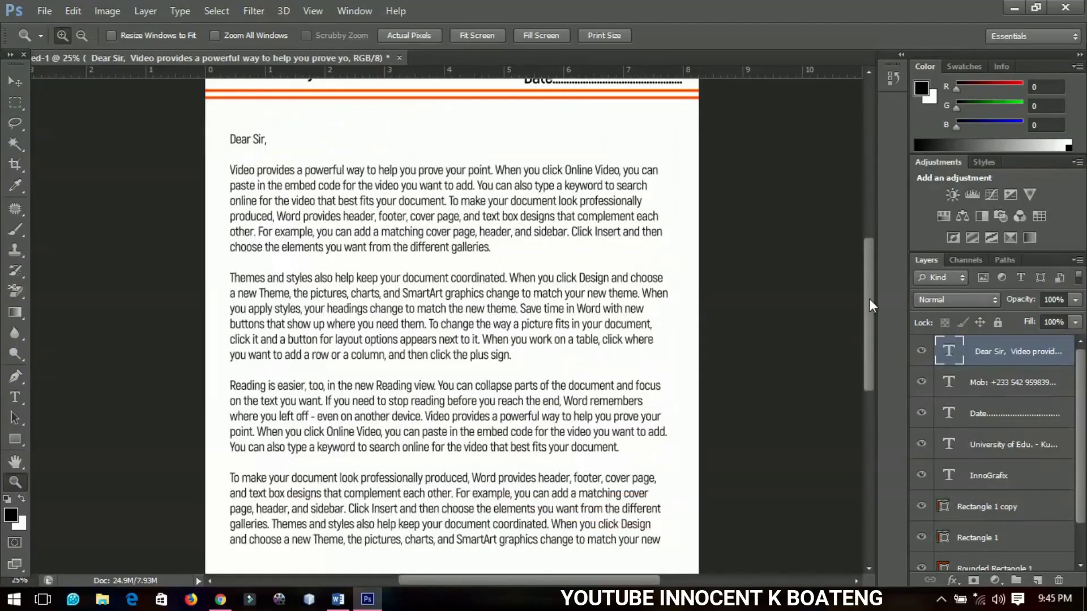
mouse_move(868, 299)
left_mouse_down()
mouse_move(867, 262)
mouse_move(853, 329)
left_mouse_up()
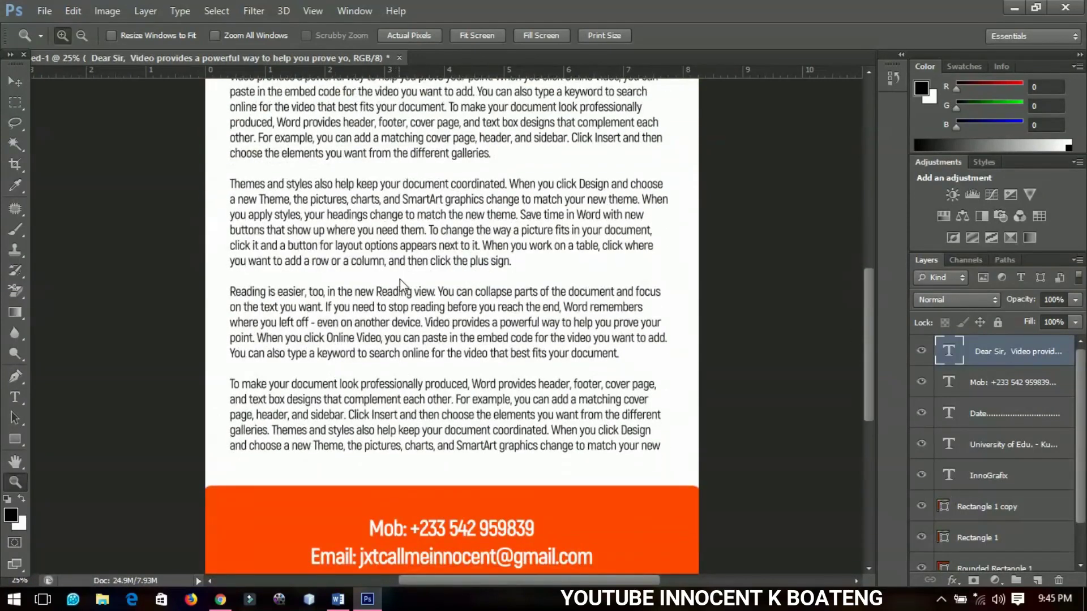
right_click(414, 291)
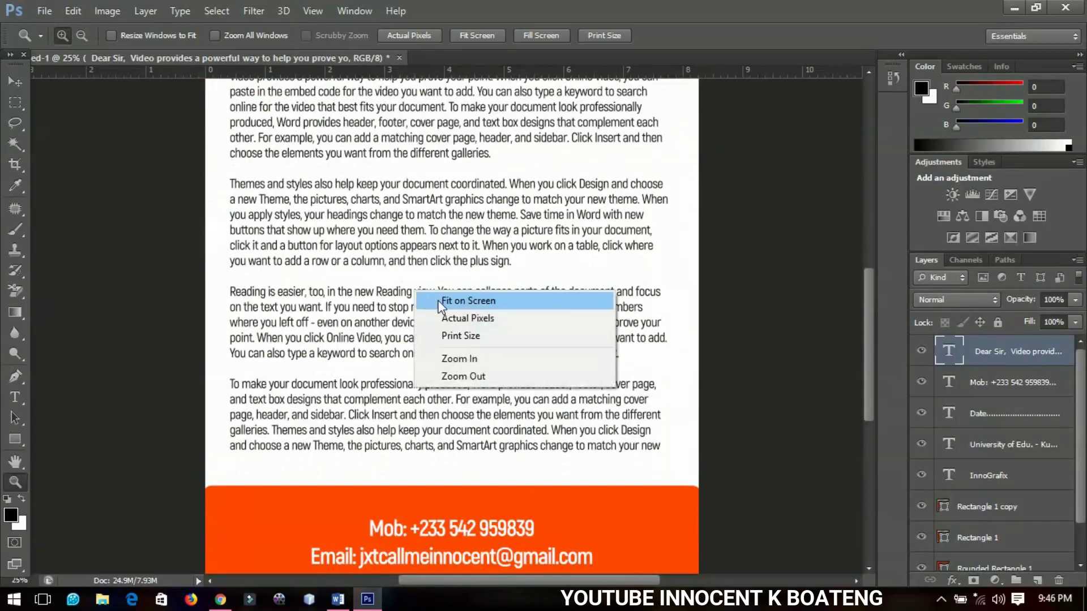
left_click(437, 300)
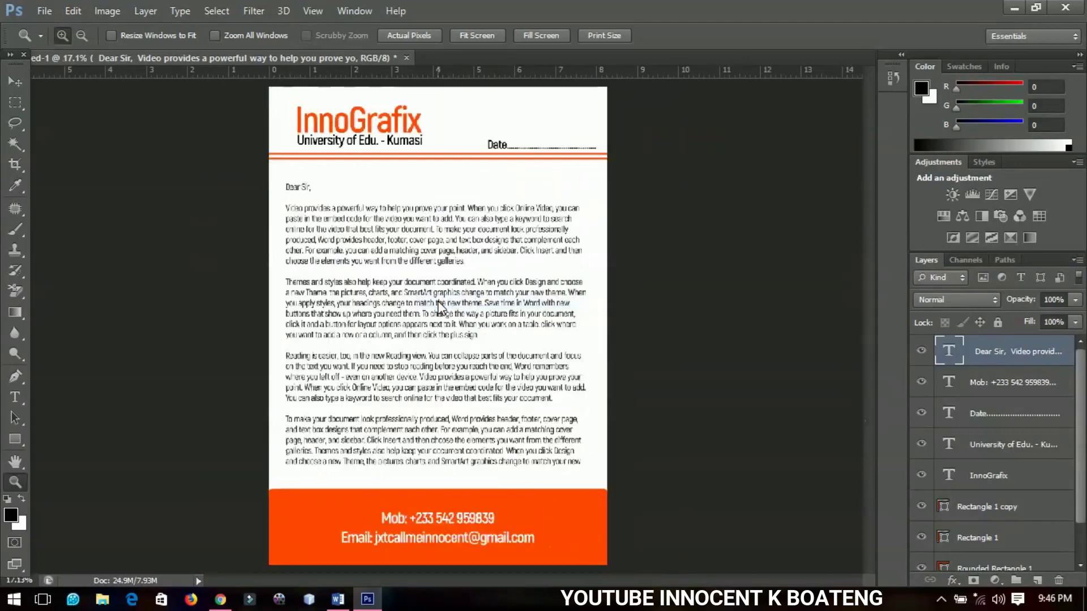